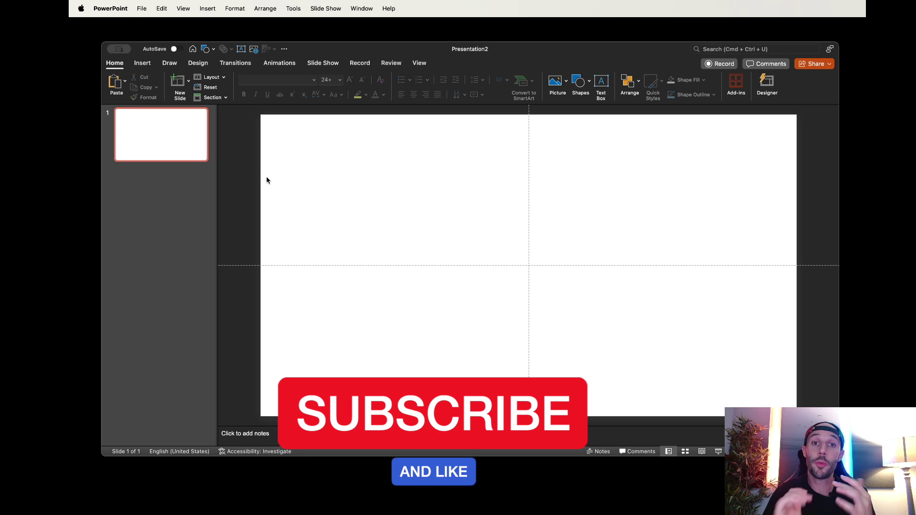
Paste the copied National Park Service arrowhead logo onto the blank slide.
{"action": "key", "text": "super+v"}
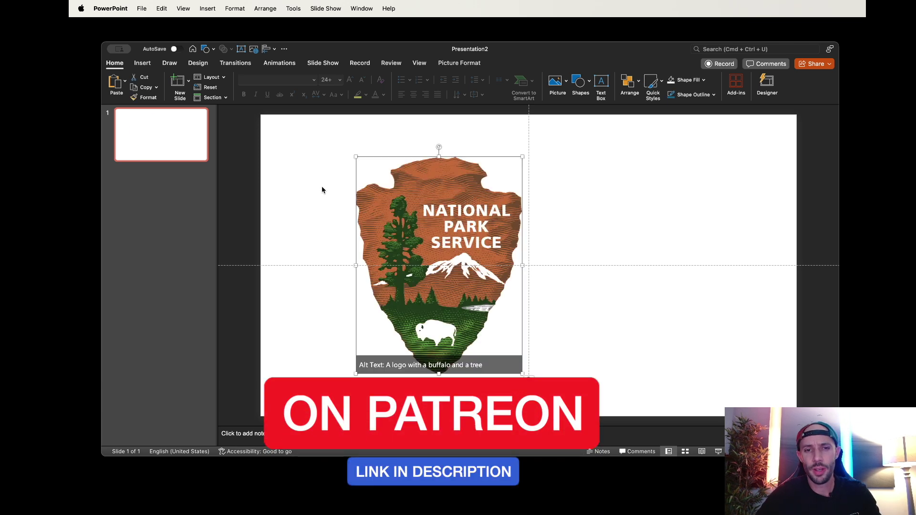
{"action": "left_click", "coordinate": [554, 196]}
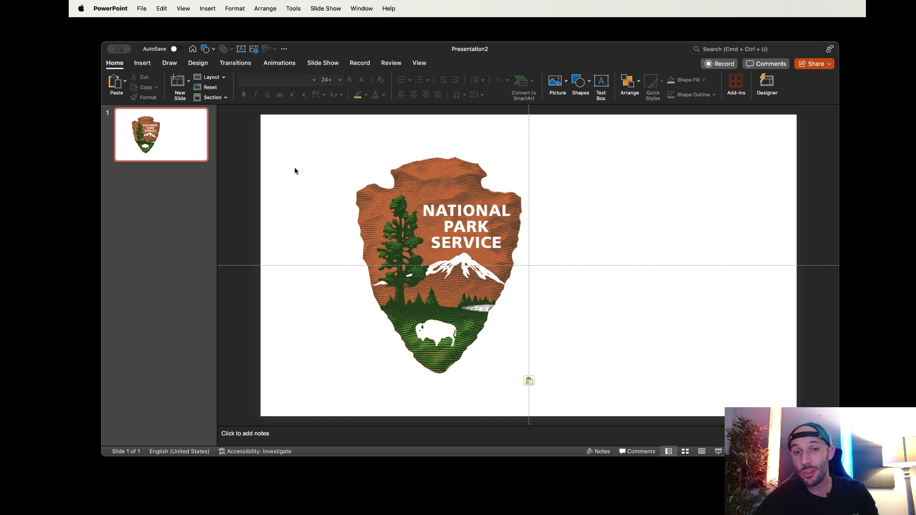
{"action": "left_click", "coordinate": [142, 64]}
{"action": "left_click", "coordinate": [180, 81]}
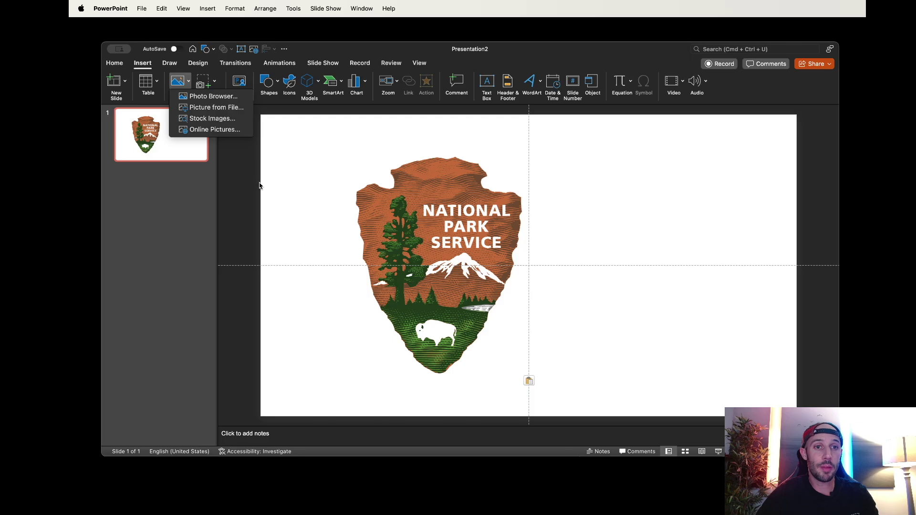
{"action": "left_click", "coordinate": [370, 258]}
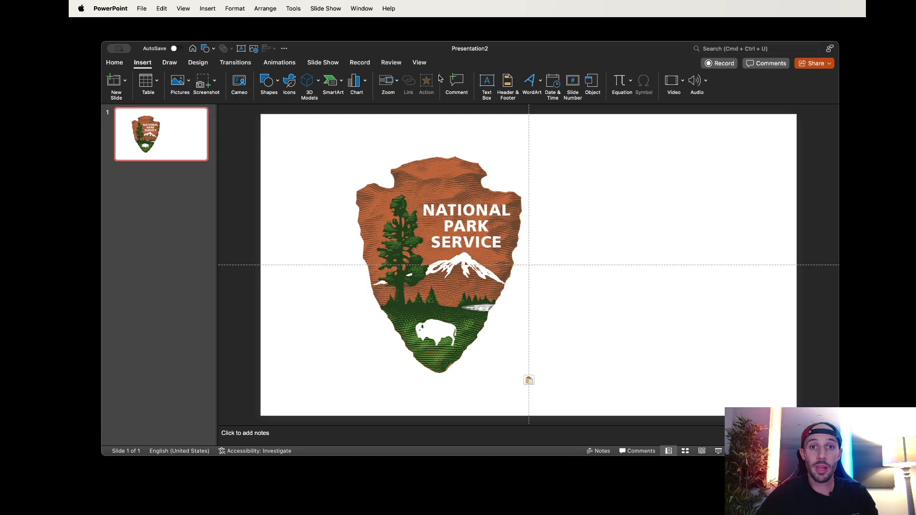
Add a text box on the empty area beside the logo reading "U.S NATIONAL PARKS" over three lines.
{"action": "left_click", "coordinate": [487, 82]}
{"action": "left_click", "coordinate": [636, 215]}
{"action": "type", "text": "U."}
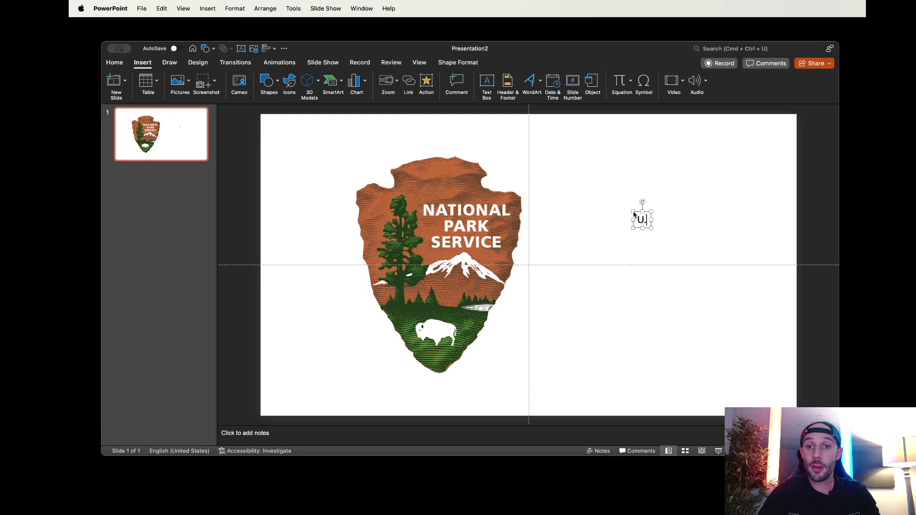
{"action": "type", "text": "SNATIONAL P"}
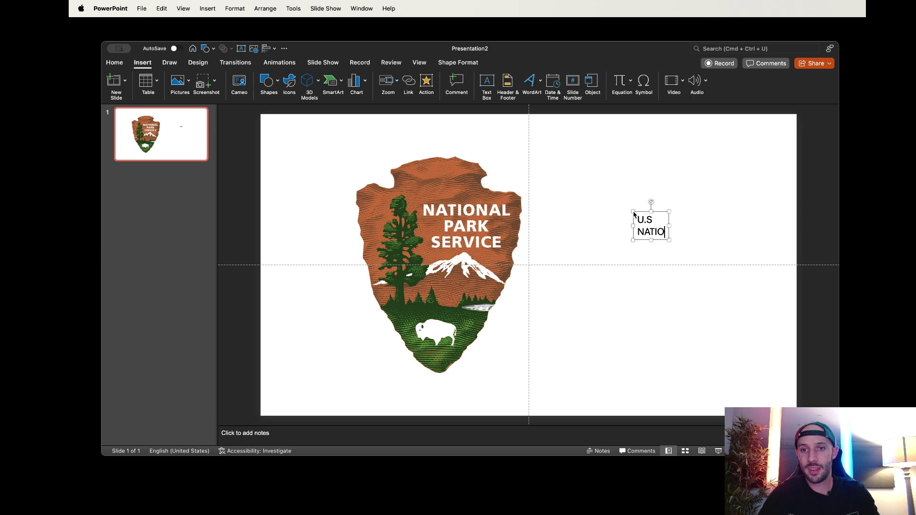
{"action": "key", "text": "BackSpace"}
{"action": "key", "text": "BackSpace"}
{"action": "key", "text": "Return"}
{"action": "type", "text": "L P"}
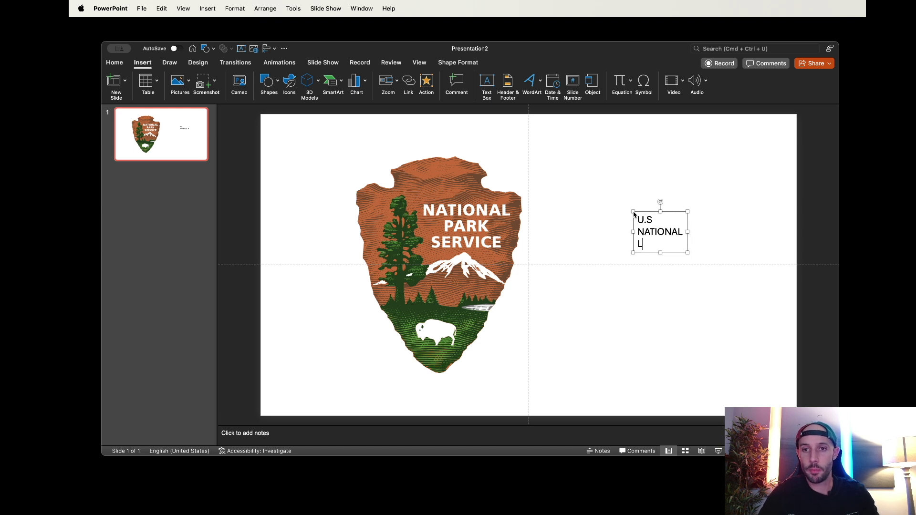
{"action": "type", "text": "ARKS"}
Set the title text to the Aharoni font and enlarge it to 60 pt.
{"action": "key", "text": "super+a"}
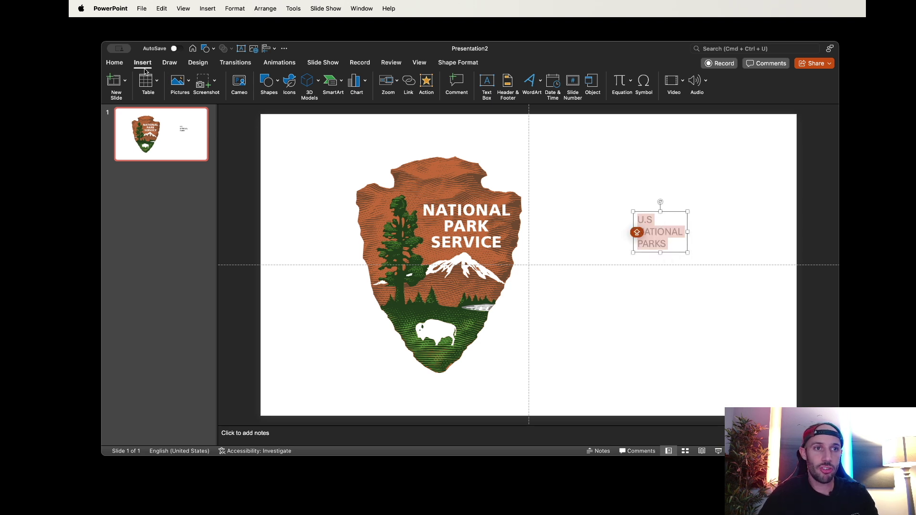
{"action": "left_click", "coordinate": [113, 62]}
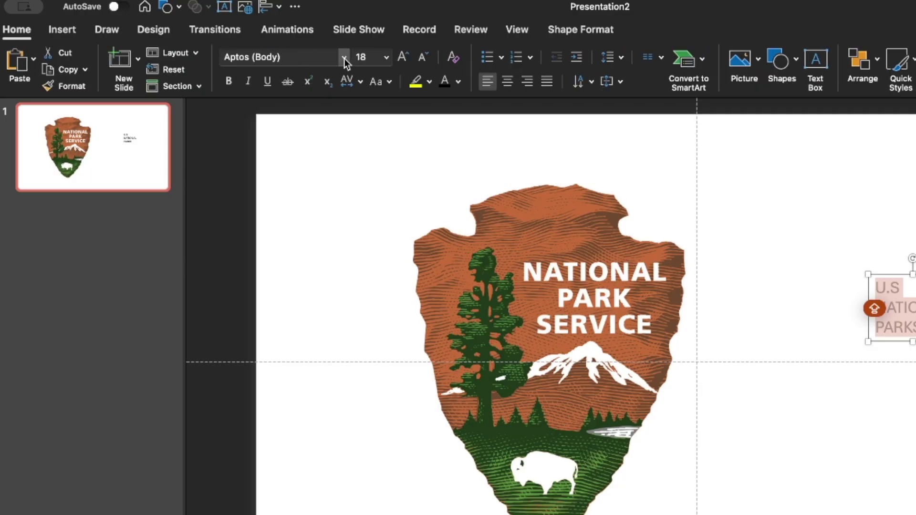
{"action": "left_click", "coordinate": [345, 58]}
{"action": "left_click", "coordinate": [271, 212]}
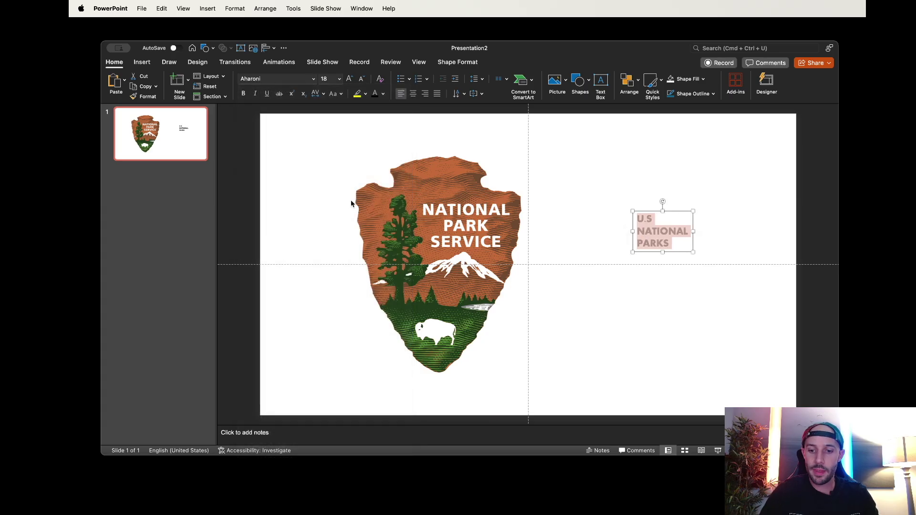
{"action": "key", "text": "super+shift+period"}
{"action": "key", "text": "super+shift+period"}
{"action": "key", "text": "super+shift+period"}
{"action": "key", "text": "super+shift+period"}
{"action": "key", "text": "super+shift+period"}
{"action": "key", "text": "super+shift+period"}
{"action": "key", "text": "super+shift+period"}
{"action": "key", "text": "super+shift+period"}
{"action": "key", "text": "super+shift+period"}
{"action": "key", "text": "super+shift+period"}
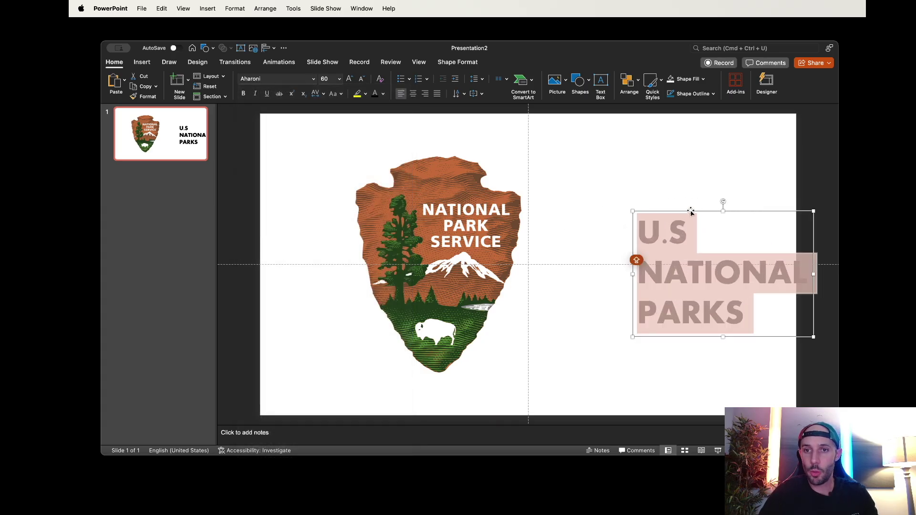
Move the title close to the logo's right side and enlarge its text to 66 pt.
{"action": "left_click_drag", "start_coordinate": [692, 212], "coordinate": [594, 157]}
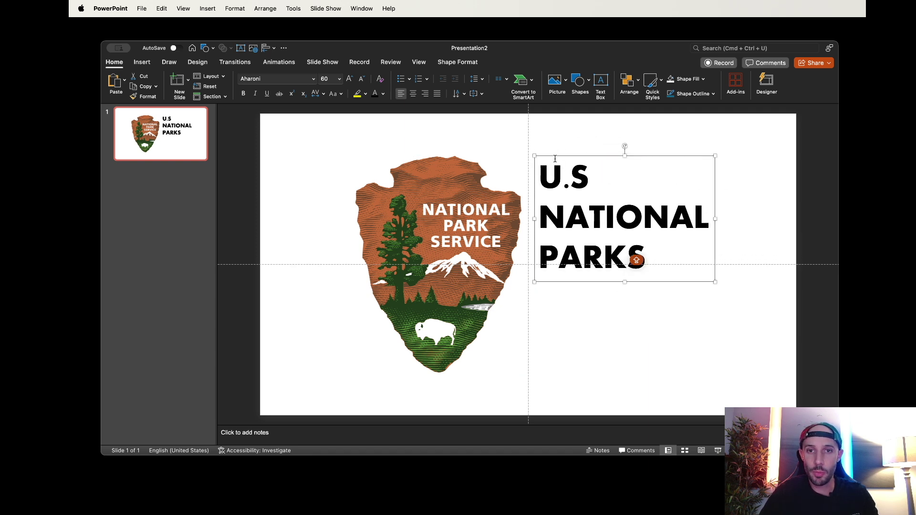
{"action": "left_click_drag", "start_coordinate": [555, 156], "coordinate": [555, 164]}
{"action": "key", "text": "super+shift+period"}
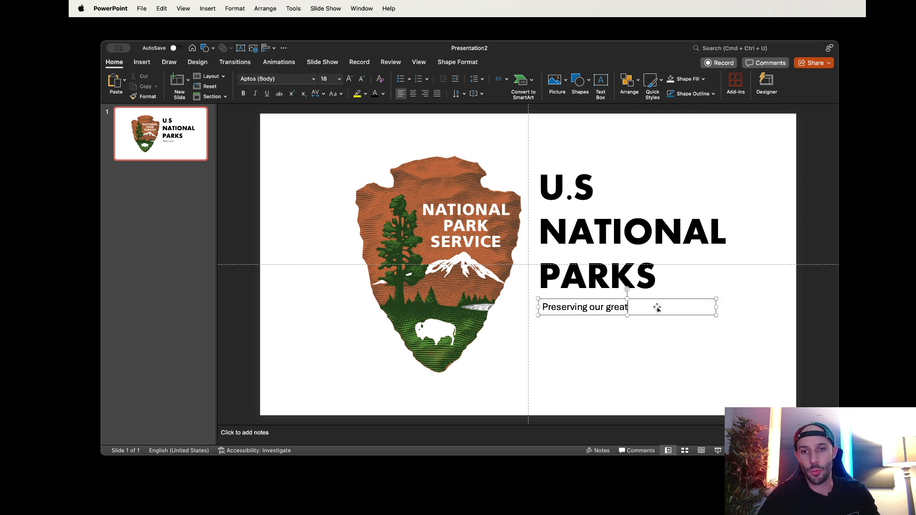
Add the subtitle "Preserving our greatest treasure" in a text box below the title and set its font to Montserrat.
{"action": "type", "text": "Preserving our greatest treasure"}
{"action": "key", "text": "super+a"}
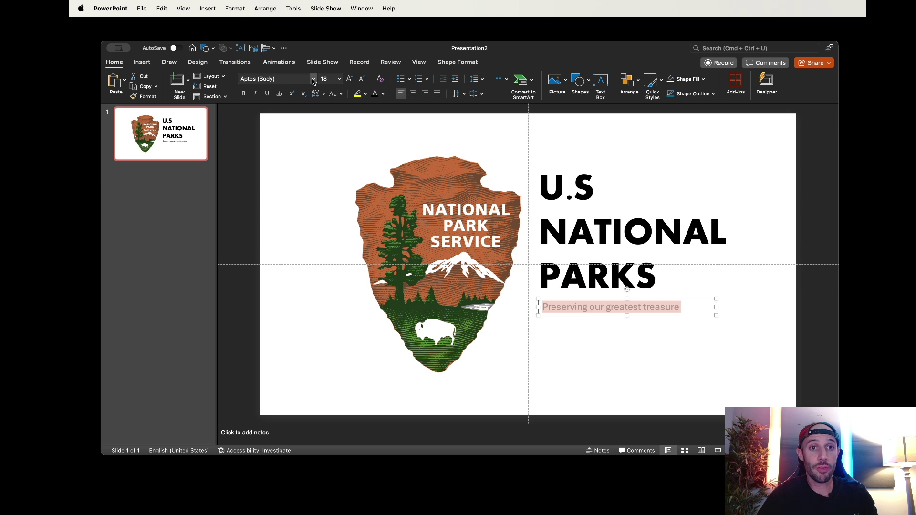
{"action": "left_click", "coordinate": [313, 80]}
{"action": "left_click", "coordinate": [287, 172]}
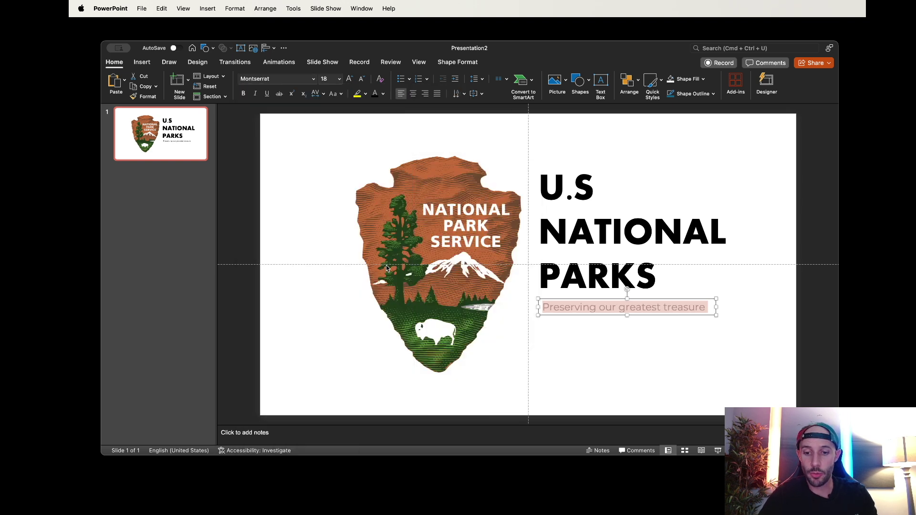
Enlarge the subtitle to 36 pt and widen its text box so the text wraps over two lines.
{"action": "key", "text": "super+shift+period"}
{"action": "key", "text": "super+shift+period"}
{"action": "key", "text": "super+shift+period"}
{"action": "key", "text": "super+shift+period"}
{"action": "key", "text": "super+shift+period"}
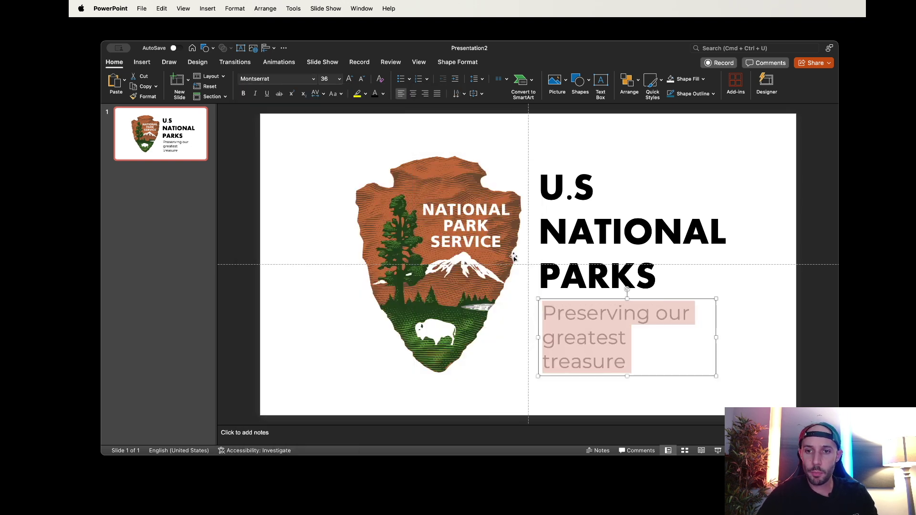
{"action": "left_click_drag", "start_coordinate": [717, 336], "coordinate": [733, 337]}
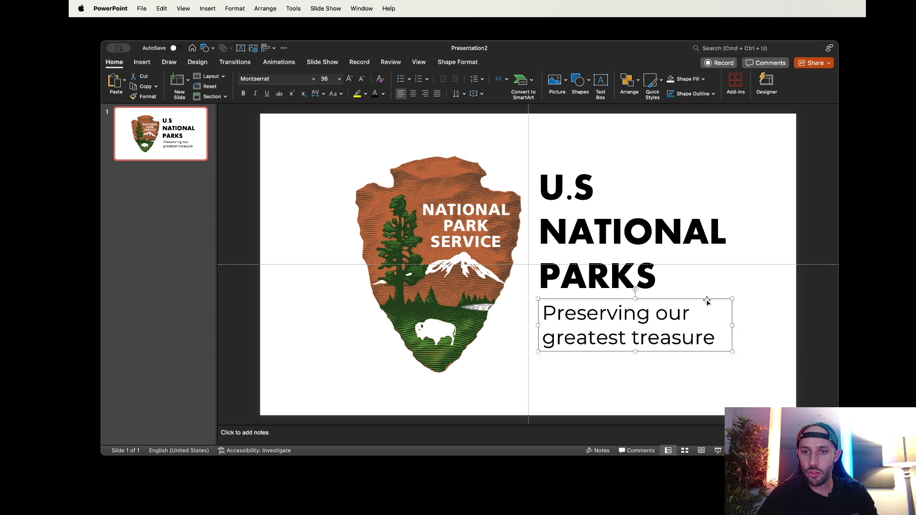
Align the start of the subtitle text with the title and group the two text boxes.
{"action": "left_click_drag", "start_coordinate": [707, 301], "coordinate": [702, 298]}
{"action": "left_click", "coordinate": [548, 211], "text": "shift"}
{"action": "key", "text": "super+alt+g"}
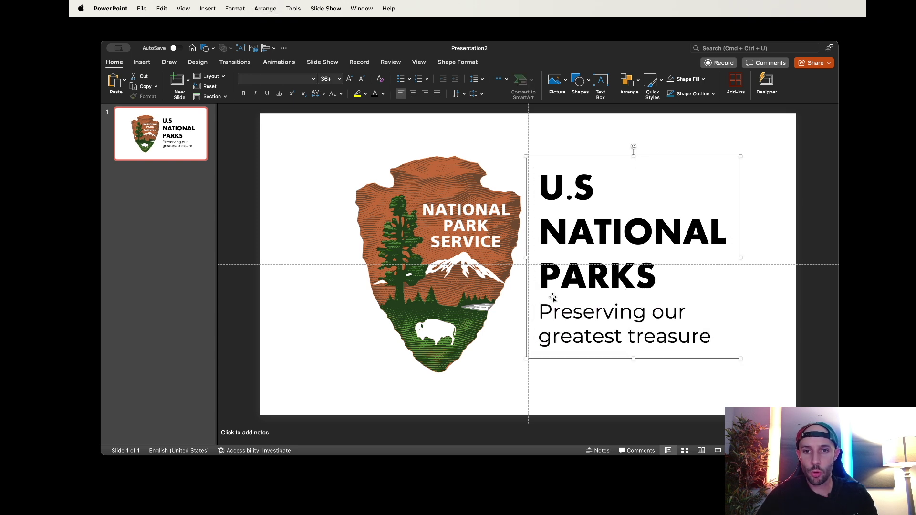
Move the text group slightly down so it sits vertically centred beside the logo.
{"action": "left_click", "coordinate": [552, 297]}
{"action": "left_click_drag", "start_coordinate": [550, 153], "coordinate": [550, 159]}
{"action": "left_click", "coordinate": [431, 267]}
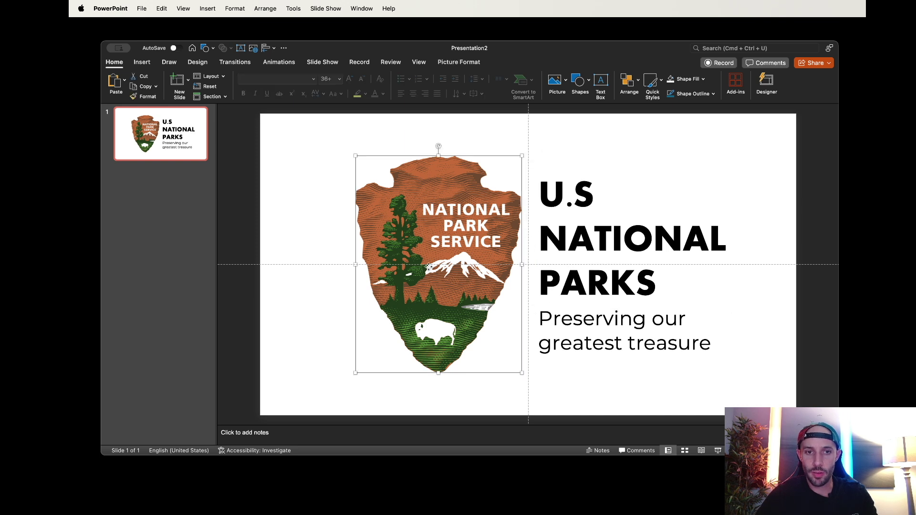
{"action": "left_click", "coordinate": [262, 245]}
Apply a 45° offset shadow preset to the title and subtitle text and set the shadow's transparency to 6%.
{"action": "left_click", "coordinate": [645, 279]}
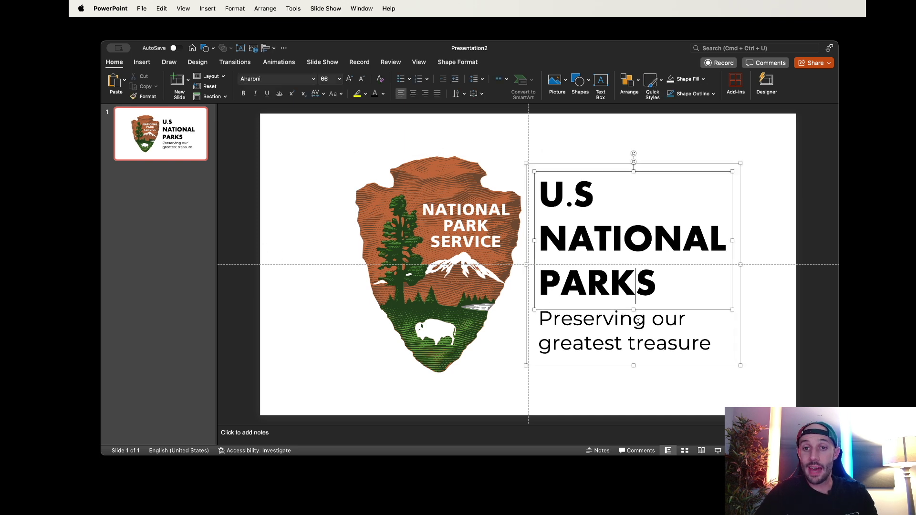
{"action": "left_click", "coordinate": [638, 323], "text": "shift"}
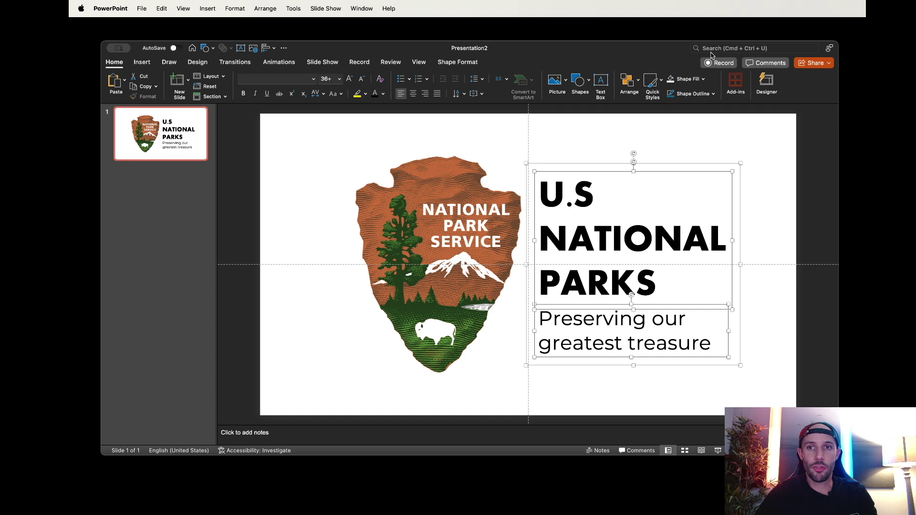
{"action": "left_click", "coordinate": [466, 64]}
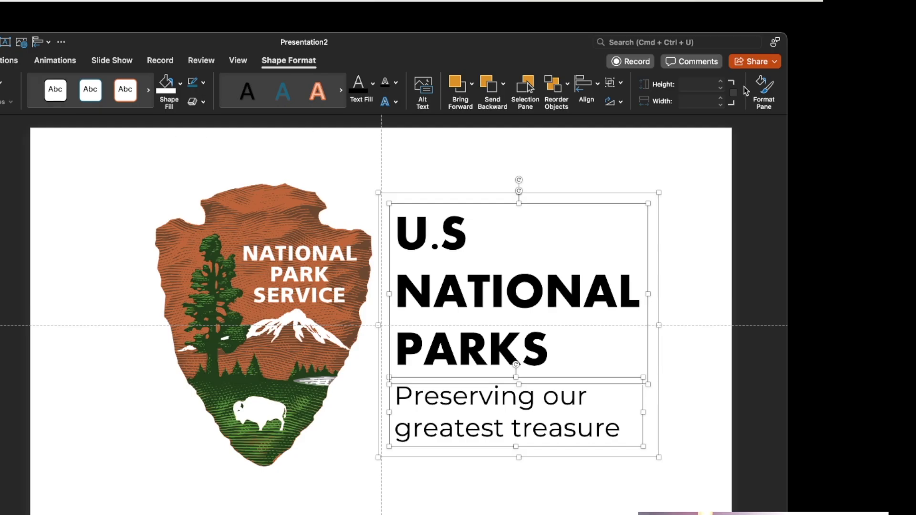
{"action": "left_click", "coordinate": [827, 85]}
{"action": "left_click", "coordinate": [721, 148]}
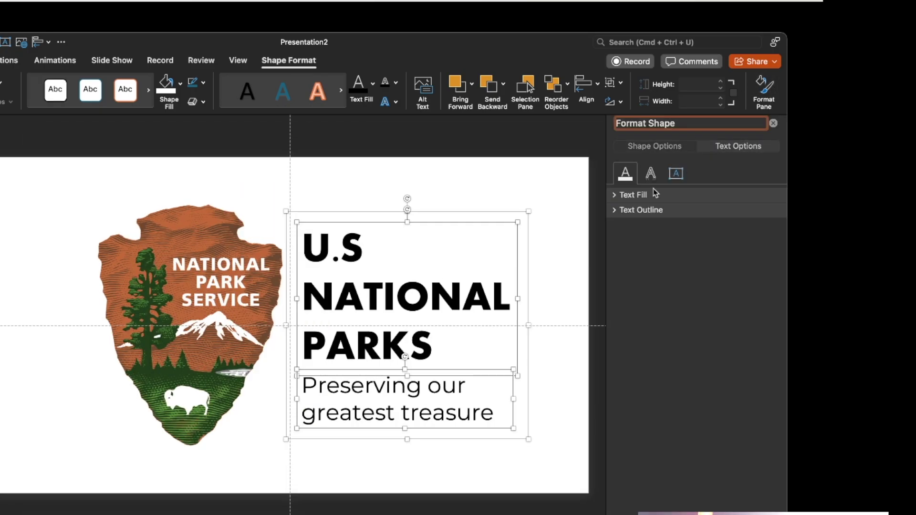
{"action": "left_click", "coordinate": [650, 174]}
{"action": "left_click", "coordinate": [623, 198]}
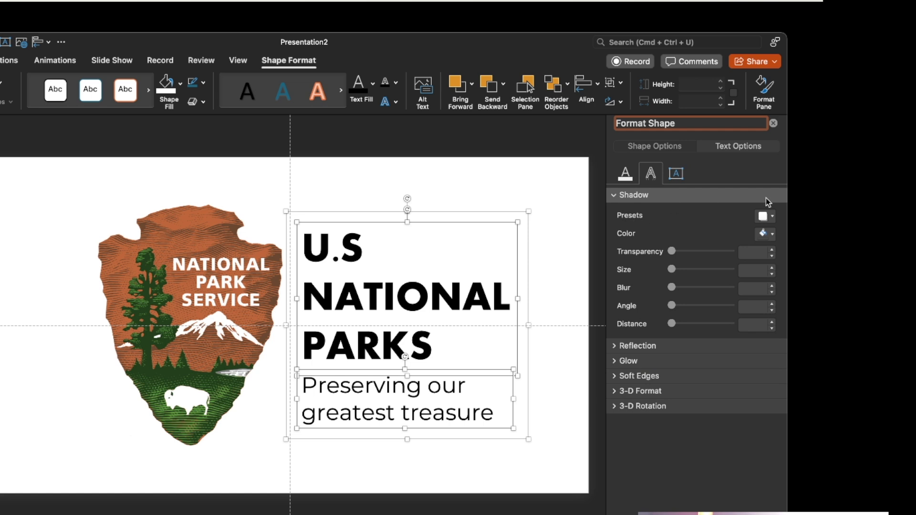
{"action": "left_click", "coordinate": [765, 216]}
{"action": "left_click", "coordinate": [711, 327]}
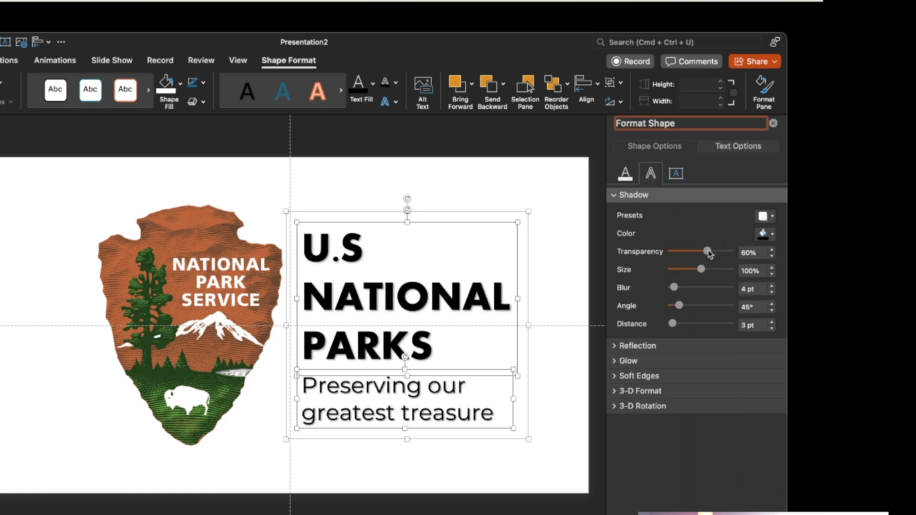
{"action": "left_click_drag", "start_coordinate": [710, 254], "coordinate": [682, 254]}
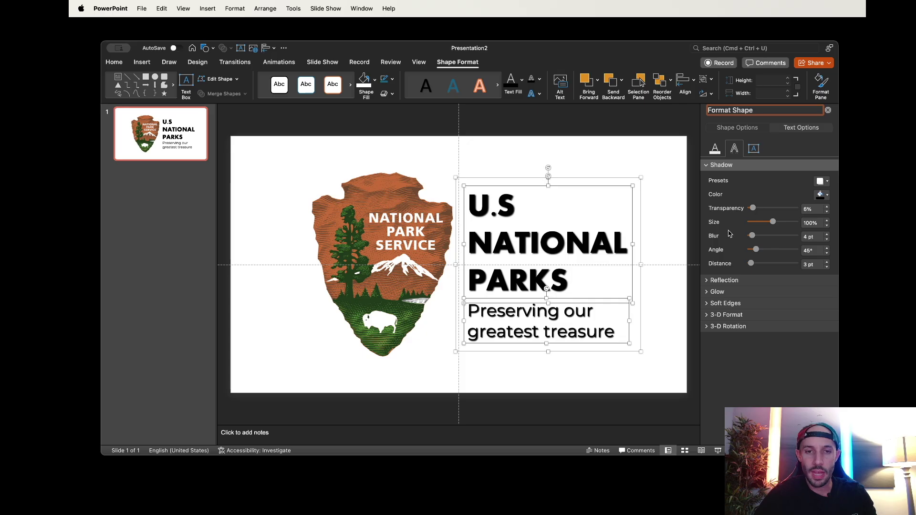
Give the logo picture a 45° offset shadow preset with 6% transparency and 6 pt blur.
{"action": "left_click", "coordinate": [211, 288]}
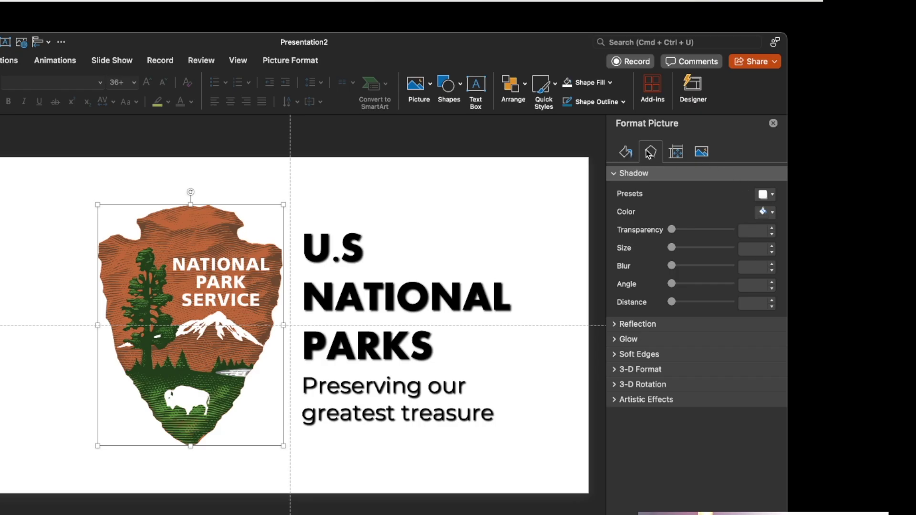
{"action": "left_click", "coordinate": [767, 194]}
{"action": "left_click", "coordinate": [714, 293]}
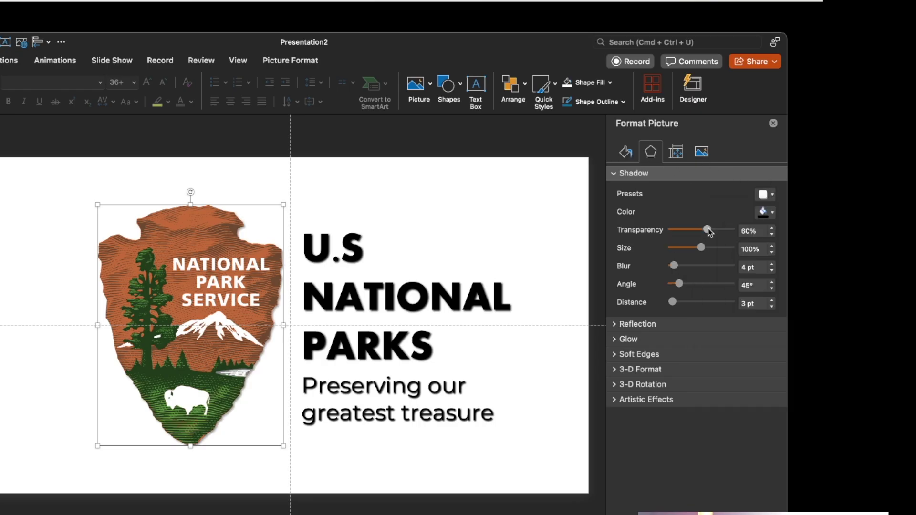
{"action": "left_click_drag", "start_coordinate": [708, 230], "coordinate": [675, 230]}
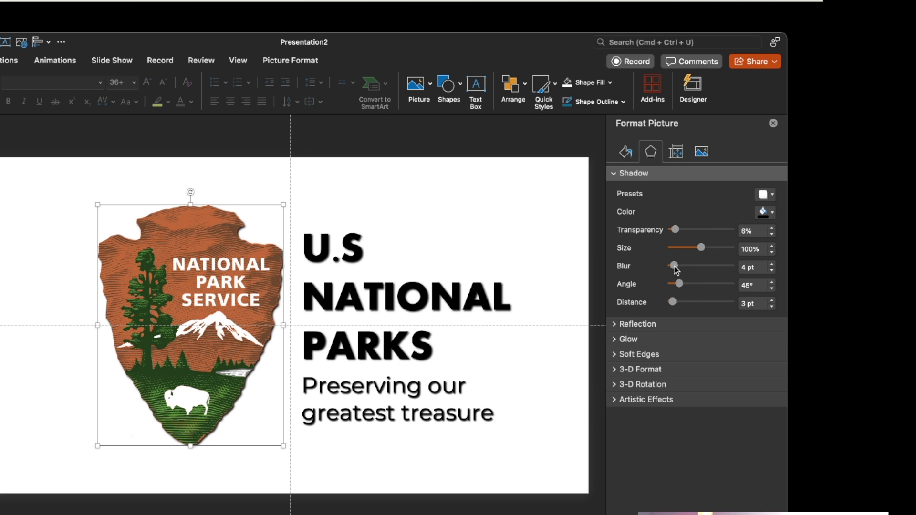
{"action": "left_click_drag", "start_coordinate": [674, 266], "coordinate": [677, 267]}
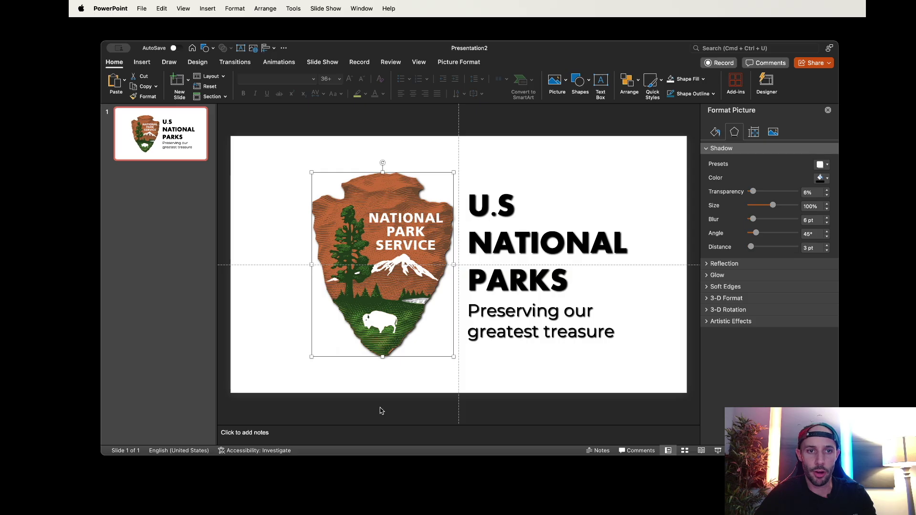
{"action": "left_click", "coordinate": [380, 411]}
{"action": "scroll", "coordinate": [400, 337], "scroll_direction": "up", "scroll_amount": 4}
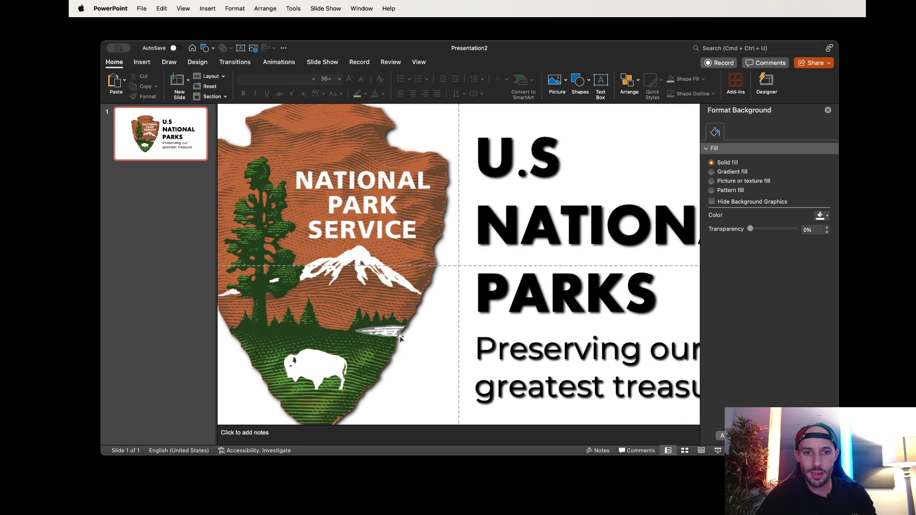
{"action": "scroll", "coordinate": [400, 337], "scroll_direction": "up", "scroll_amount": 3}
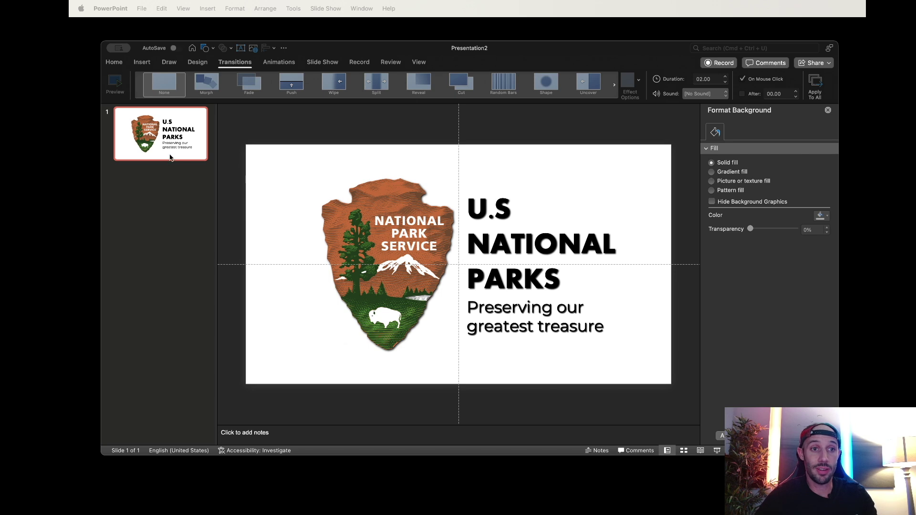
Duplicate the title slide and apply the Checkerboard transition to the copy.
{"action": "left_click", "coordinate": [178, 157]}
{"action": "key", "text": "super+d"}
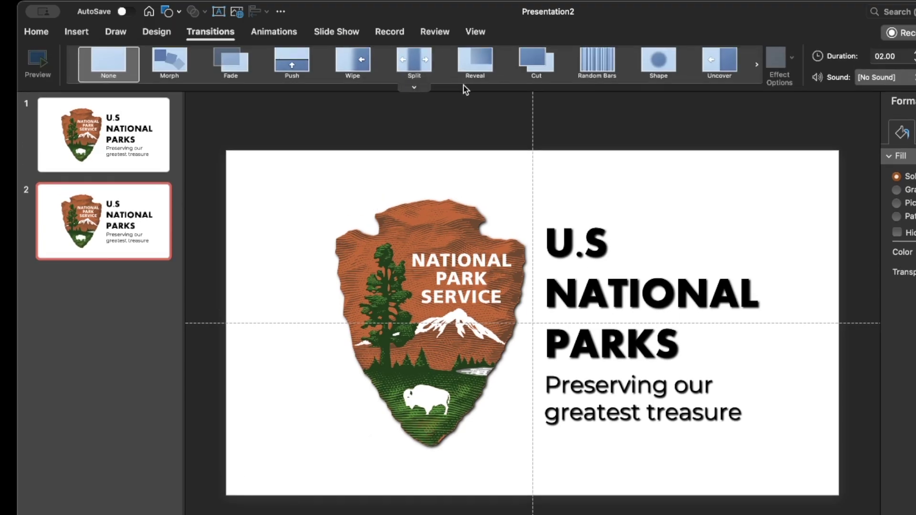
{"action": "left_click", "coordinate": [376, 101]}
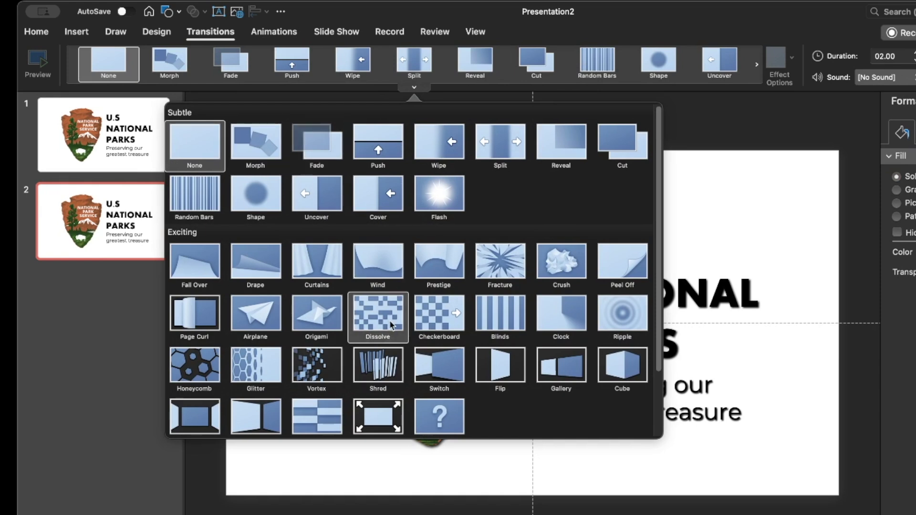
{"action": "left_click", "coordinate": [438, 313]}
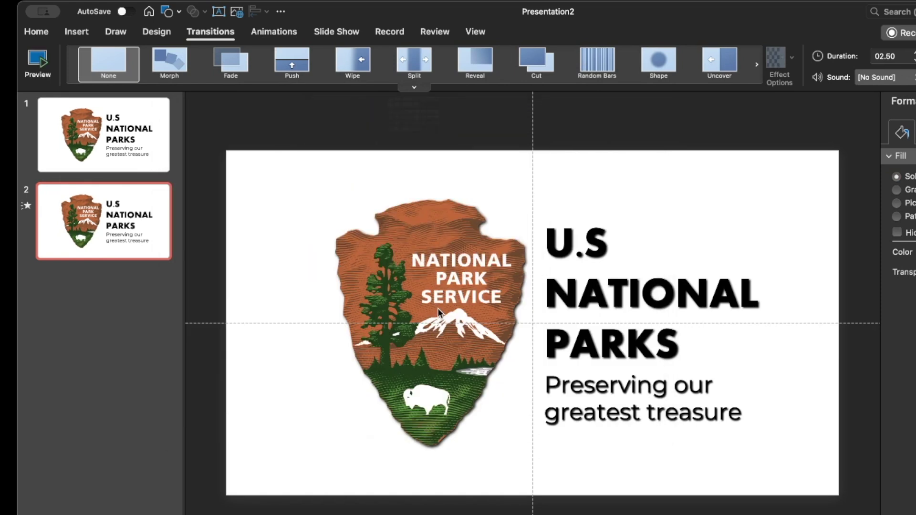
Set the Checkerboard transition's duration on slide 2 to 6 seconds.
{"action": "left_click", "coordinate": [901, 58]}
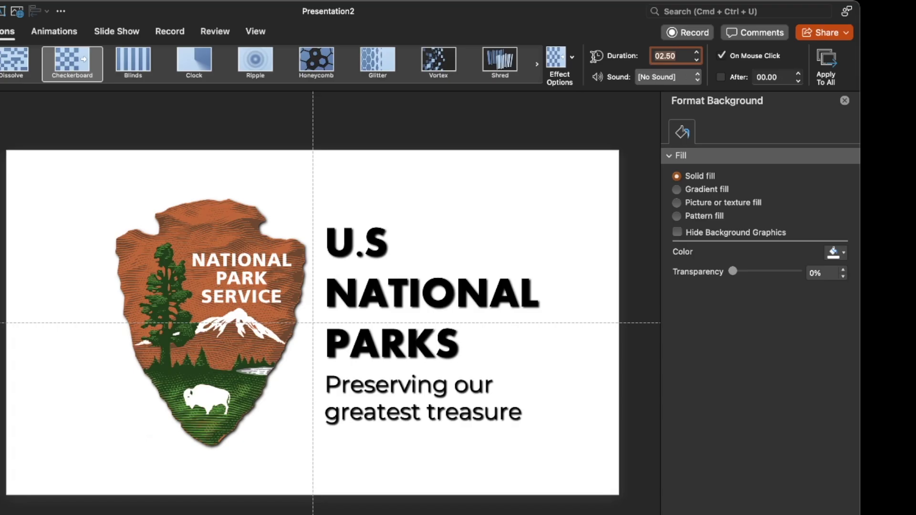
{"action": "type", "text": "6"}
{"action": "key", "text": "Return"}
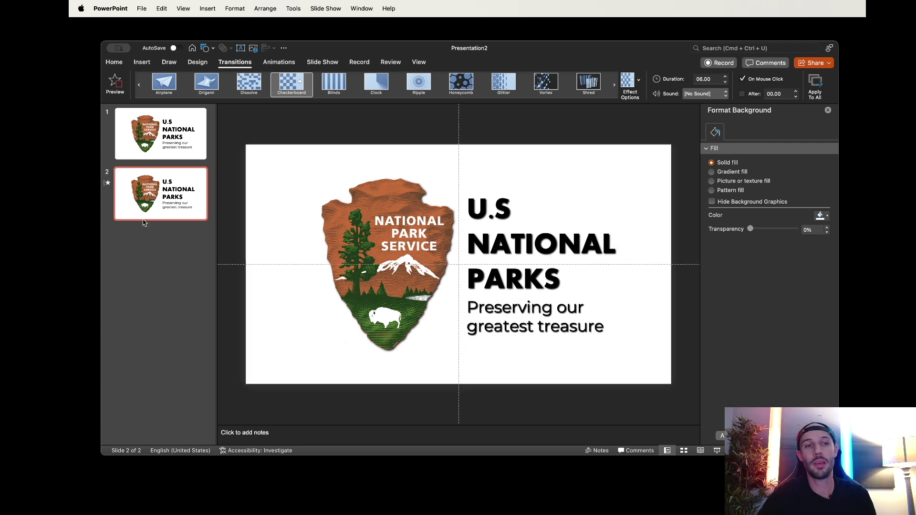
Insert a 7x5 table on slide 2 and move and enlarge it to cover the whole slide.
{"action": "left_click", "coordinate": [149, 65]}
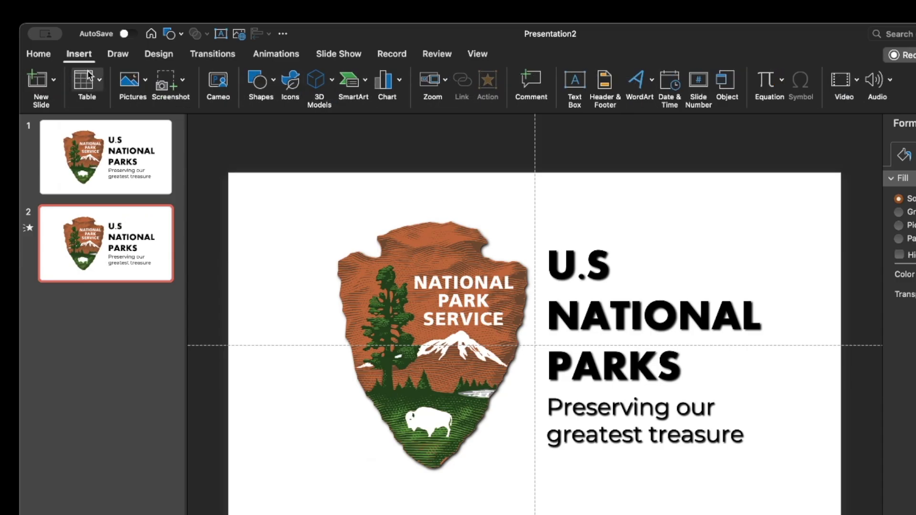
{"action": "left_click", "coordinate": [148, 80]}
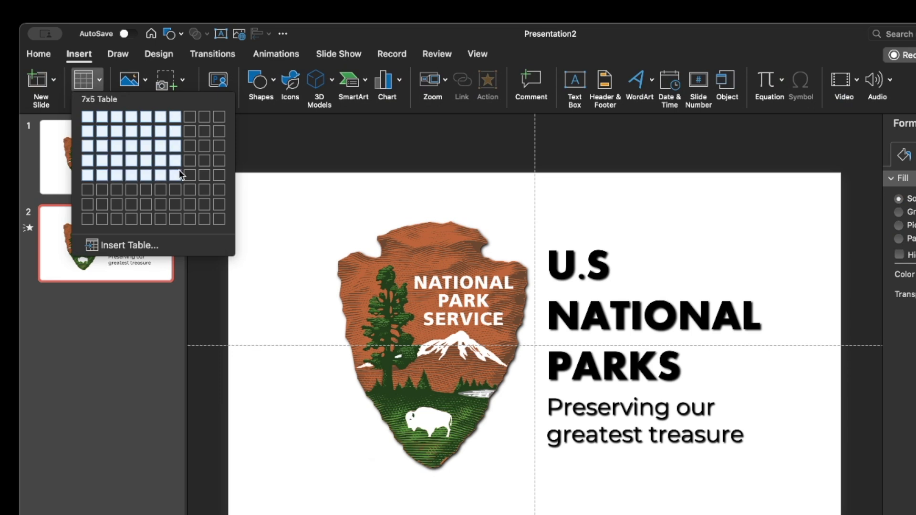
{"action": "left_click", "coordinate": [178, 177]}
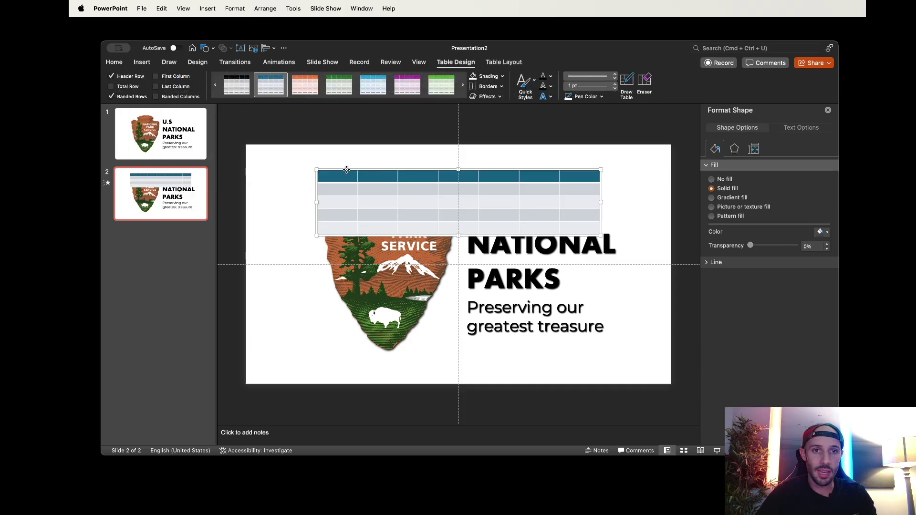
{"action": "left_click_drag", "start_coordinate": [347, 170], "coordinate": [276, 144]}
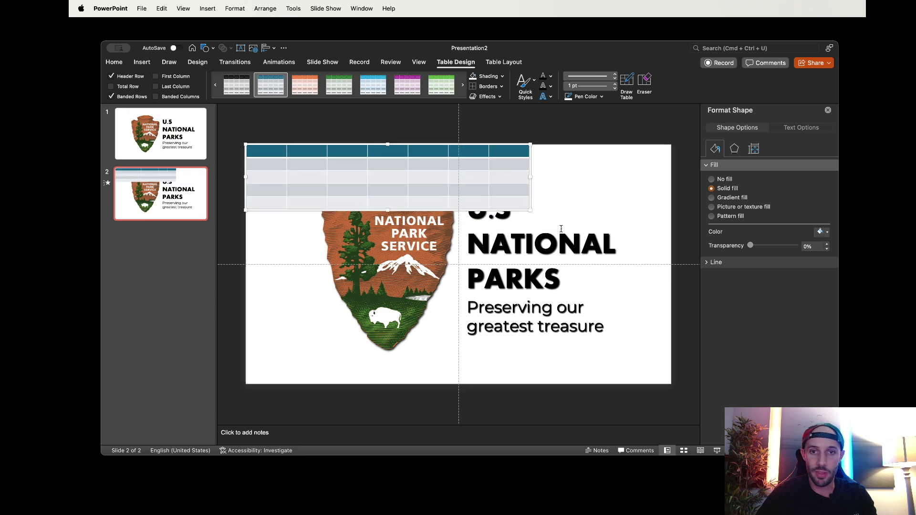
{"action": "left_click_drag", "start_coordinate": [530, 211], "coordinate": [665, 381]}
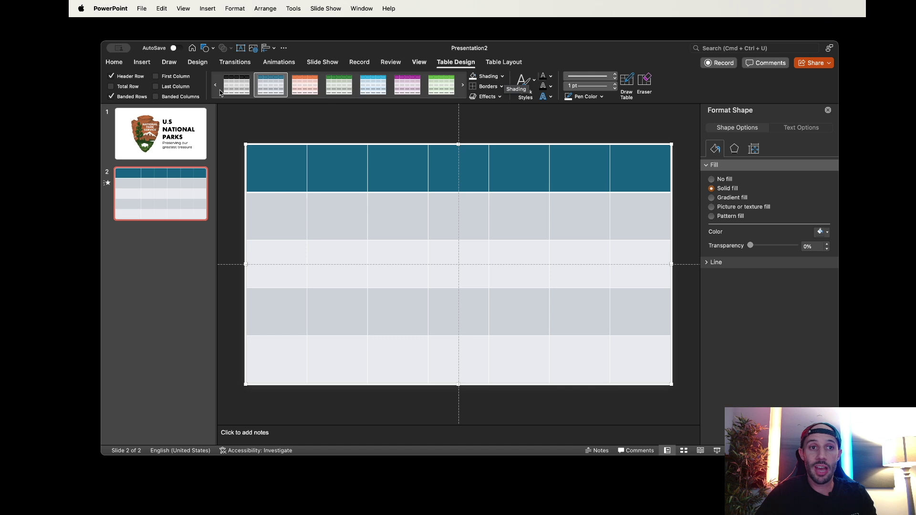
Shade all the table's cells white and preview the slide's transition.
{"action": "left_click", "coordinate": [502, 76]}
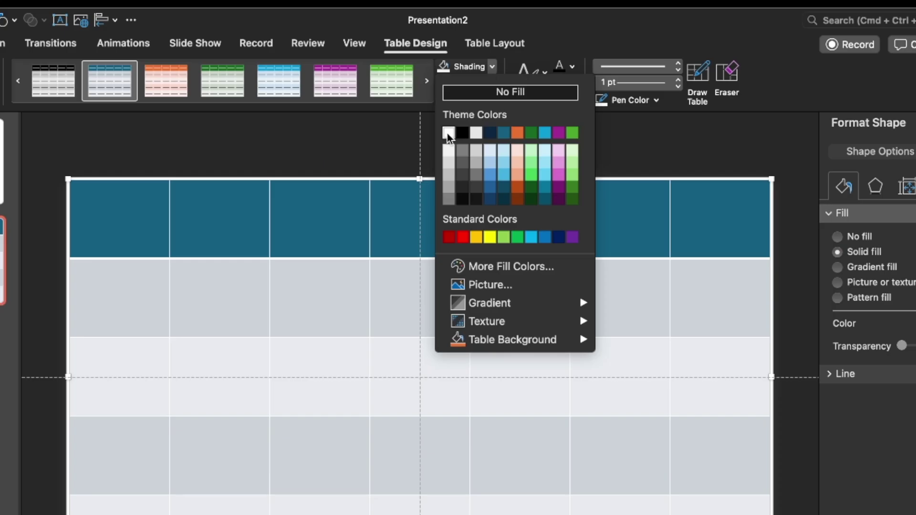
{"action": "left_click", "coordinate": [477, 118]}
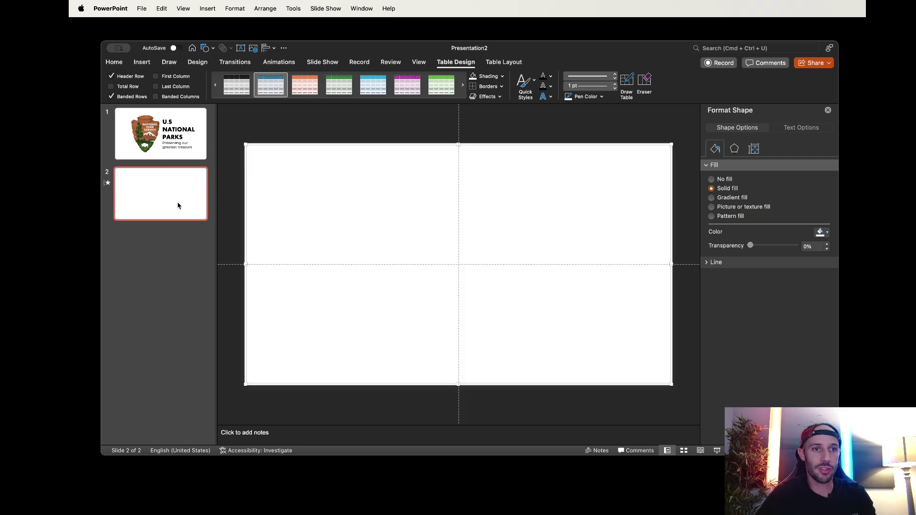
{"action": "left_click", "coordinate": [237, 63]}
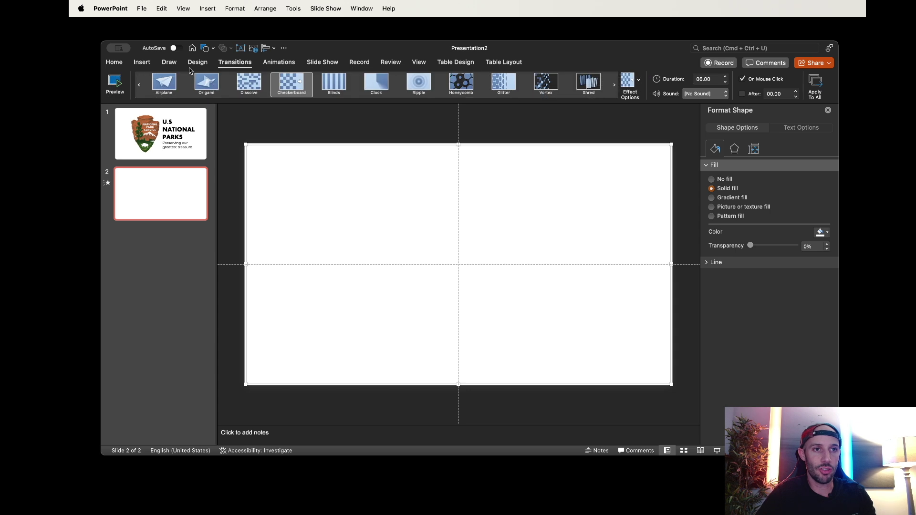
{"action": "left_click", "coordinate": [109, 88]}
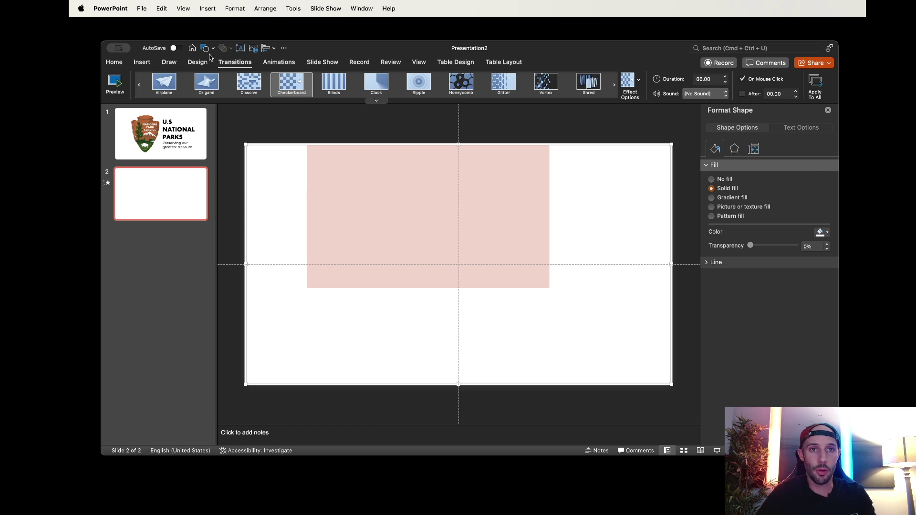
Remove the fill from the table cells in columns 2–5 of rows 1–3 and columns 4–5 of rows 4–5.
{"action": "left_click", "coordinate": [113, 62]}
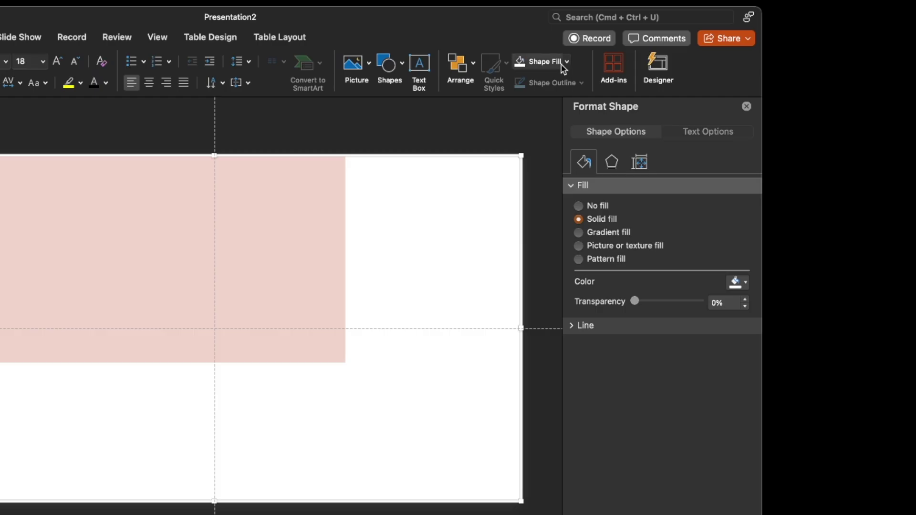
{"action": "left_click", "coordinate": [562, 64]}
{"action": "left_click", "coordinate": [541, 85]}
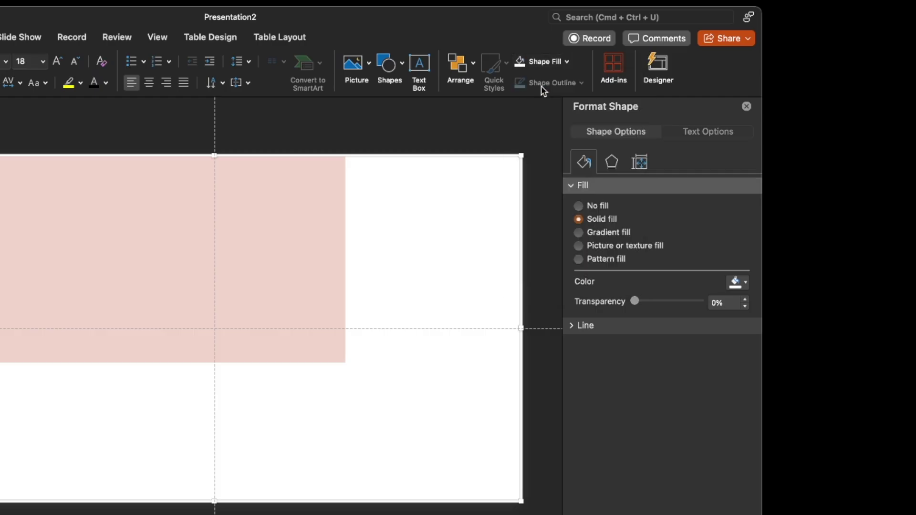
{"action": "left_click_drag", "start_coordinate": [456, 309], "coordinate": [520, 349]}
{"action": "left_click", "coordinate": [234, 191]}
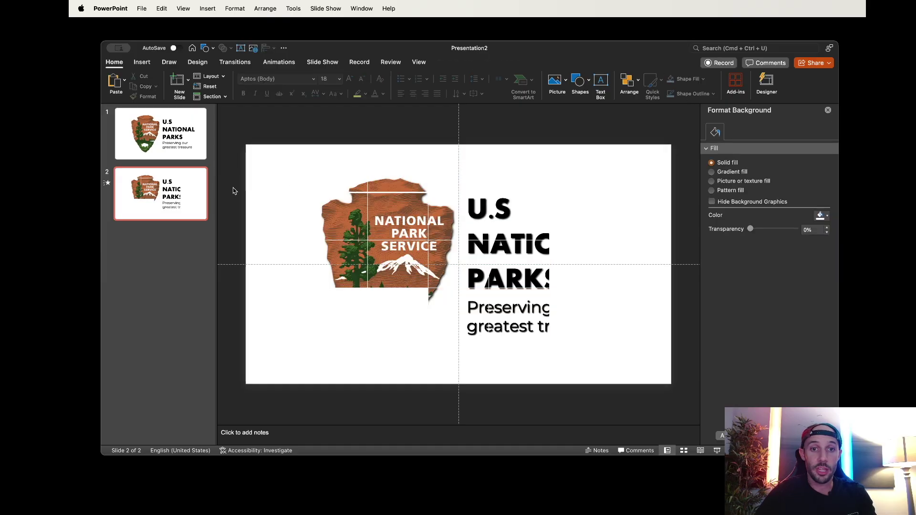
Set the Checkerboard transition's duration on slide 2 to 1.50 seconds.
{"action": "left_click", "coordinate": [168, 156]}
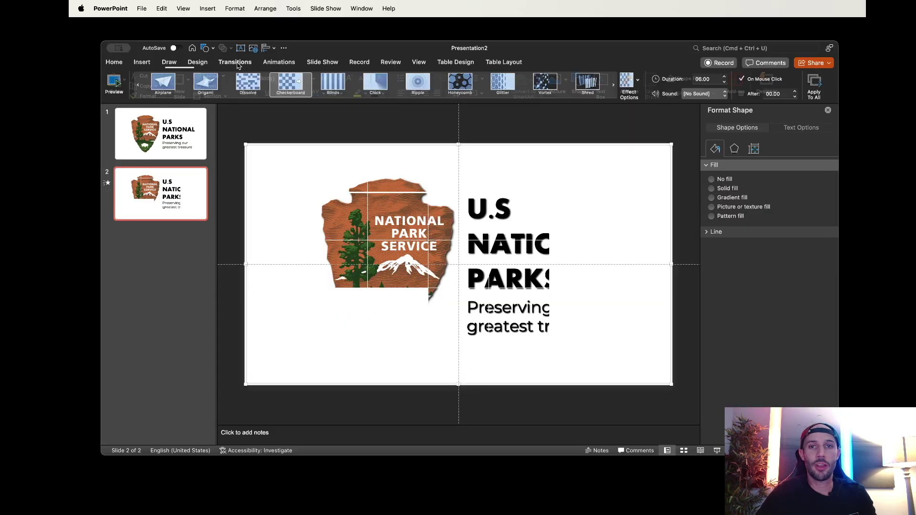
{"action": "left_click", "coordinate": [712, 80]}
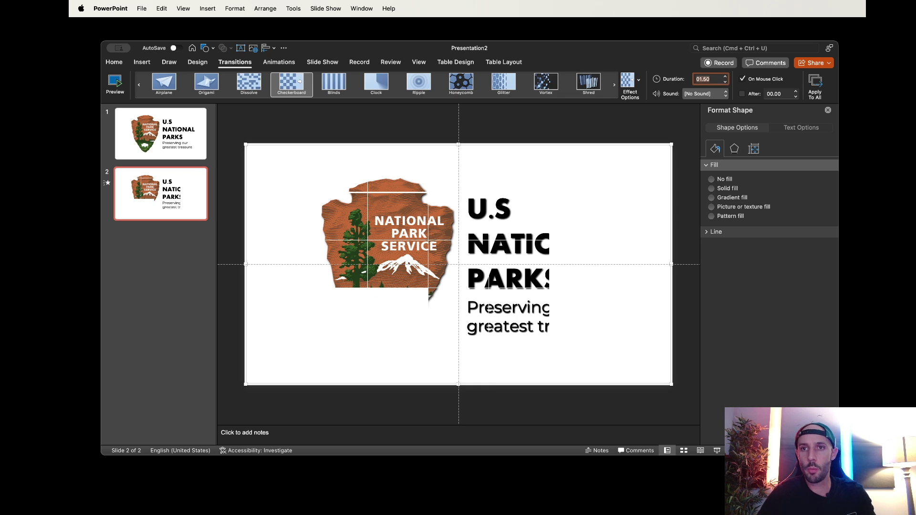
{"action": "left_click", "coordinate": [471, 125]}
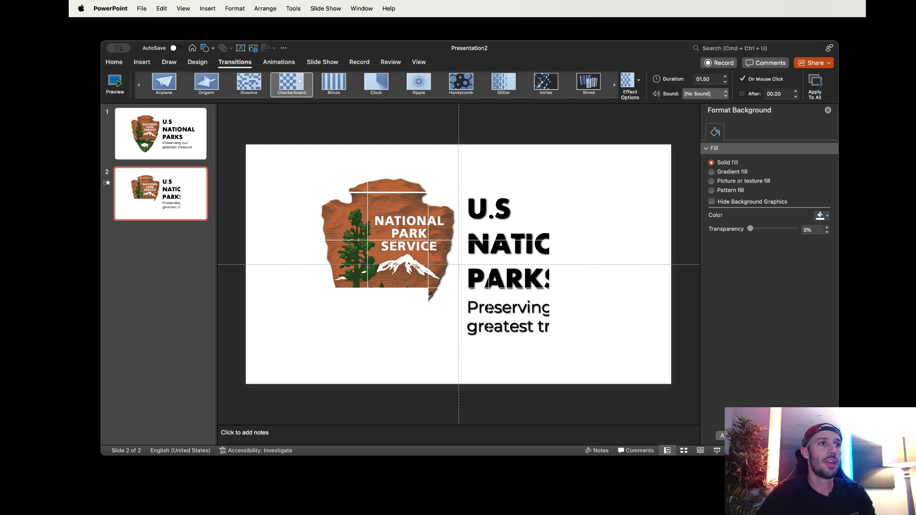
Align the mountain picture to the slide's upper-left corner, enlarge it to 13.33" wide and crop it to the slide's 7.5" height.
{"action": "left_click_drag", "start_coordinate": [382, 248], "coordinate": [354, 245]}
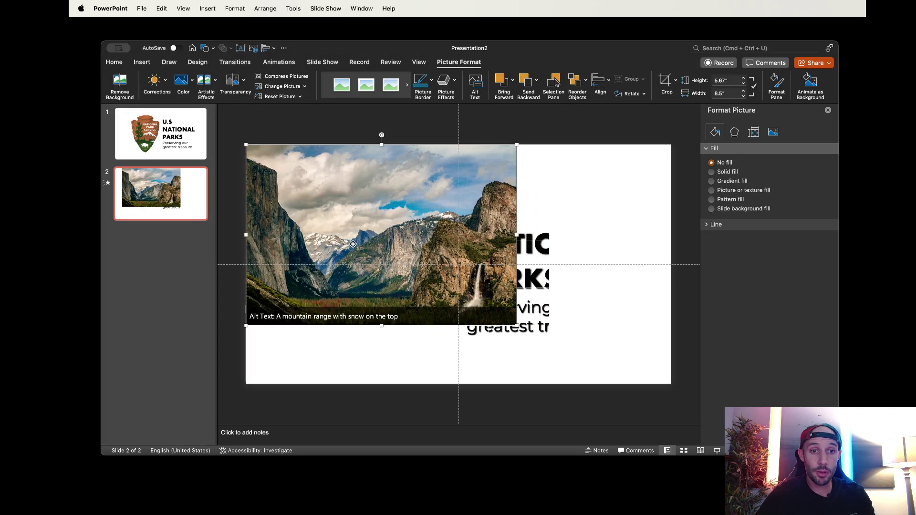
{"action": "left_click_drag", "start_coordinate": [516, 325], "coordinate": [672, 382]}
{"action": "left_click_drag", "start_coordinate": [601, 381], "coordinate": [602, 337]}
{"action": "key", "text": "super+shift+c"}
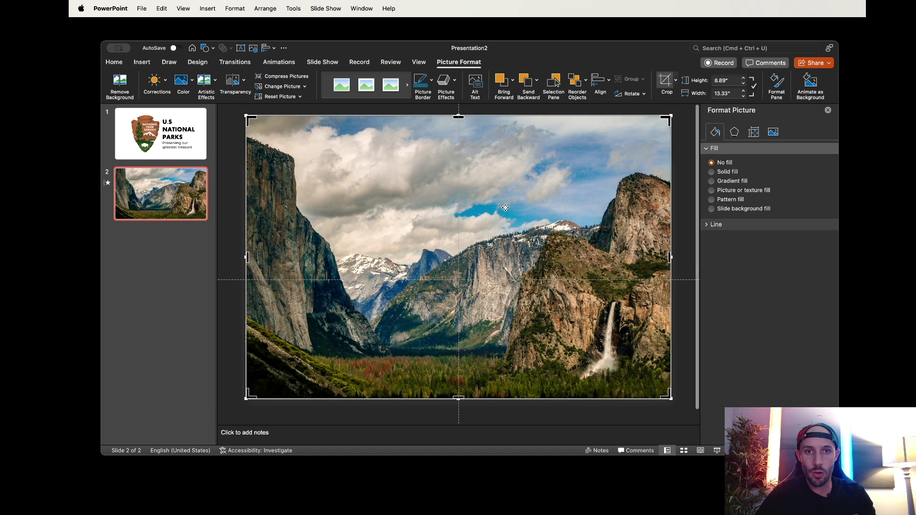
{"action": "left_click_drag", "start_coordinate": [460, 116], "coordinate": [486, 162]}
{"action": "key", "text": "Escape"}
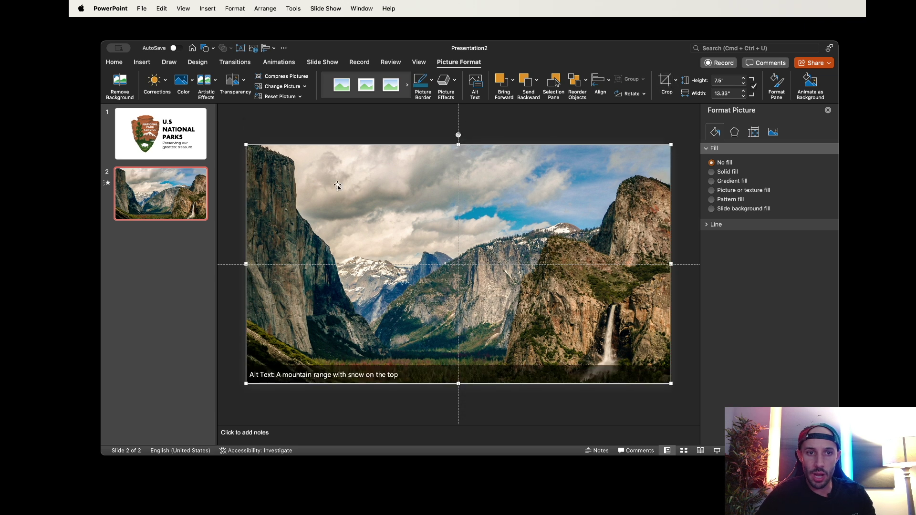
Replace the cropped mountain picture on the slide with the same image as the slide's background picture fill.
{"action": "right_click", "coordinate": [311, 216]}
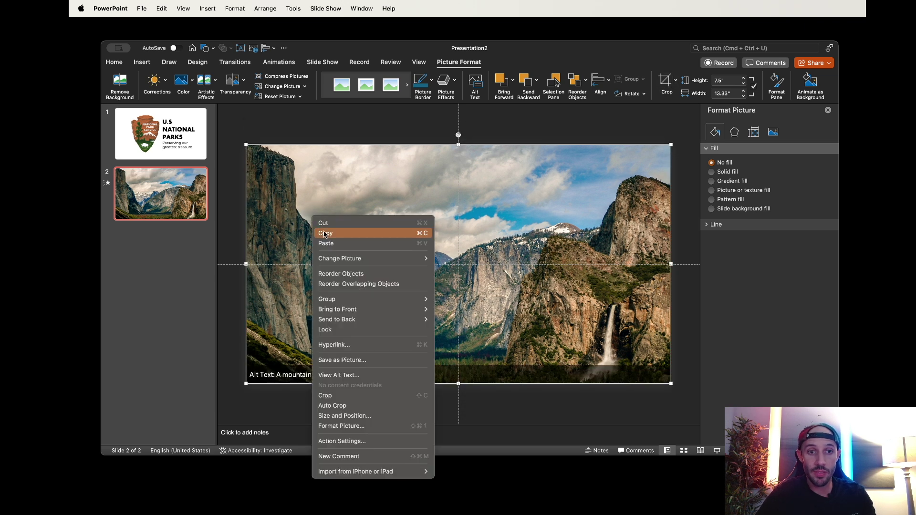
{"action": "left_click", "coordinate": [278, 209]}
{"action": "key", "text": "Delete"}
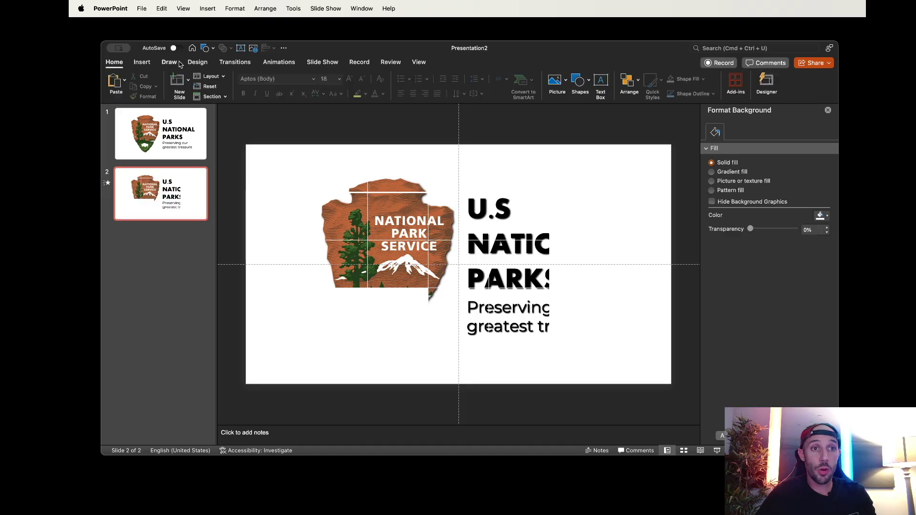
{"action": "left_click", "coordinate": [196, 63]}
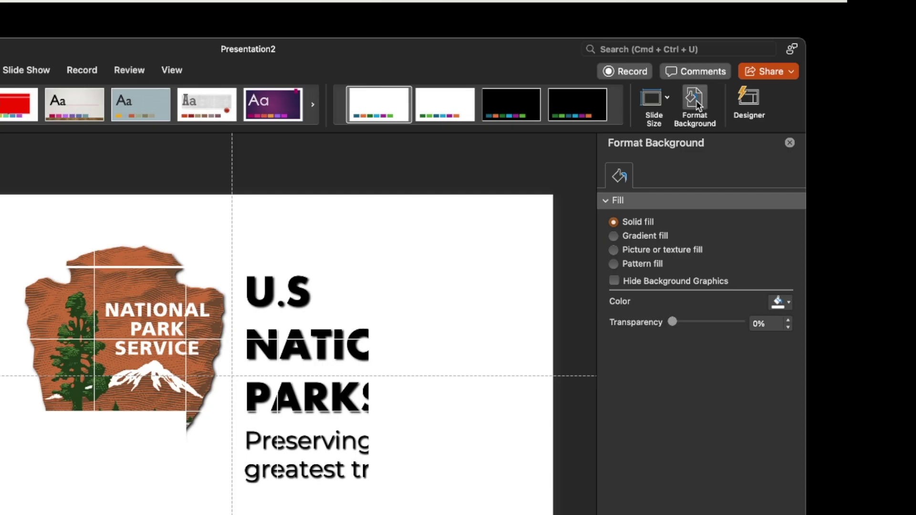
{"action": "left_click", "coordinate": [614, 250]}
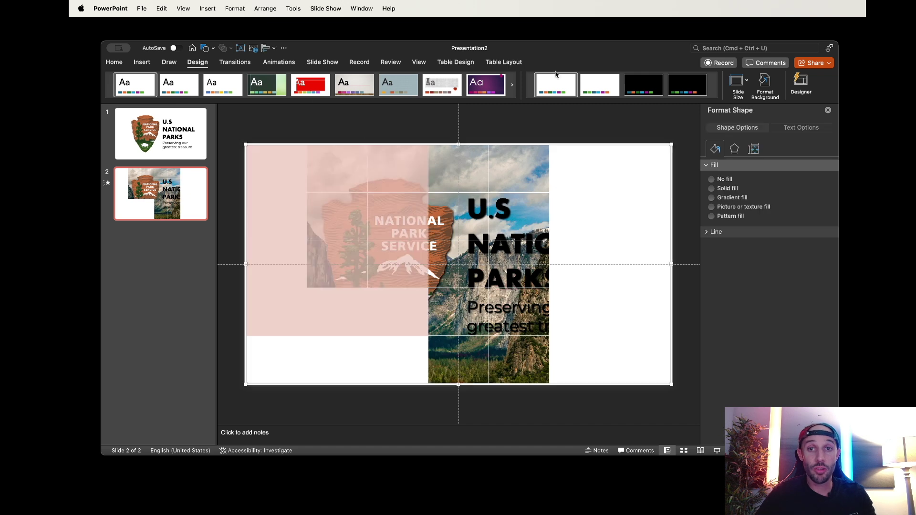
Remove the fill from the table's columns 1–3 in rows 1–4 and from columns 6–7, and move the table down to the slide's lower edge.
{"action": "left_click", "coordinate": [114, 62]}
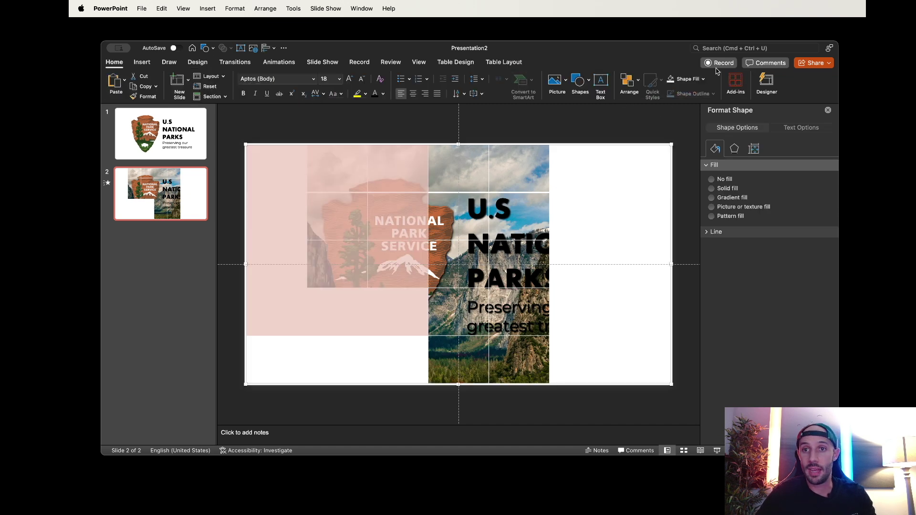
{"action": "left_click", "coordinate": [684, 79]}
{"action": "left_click", "coordinate": [564, 181]}
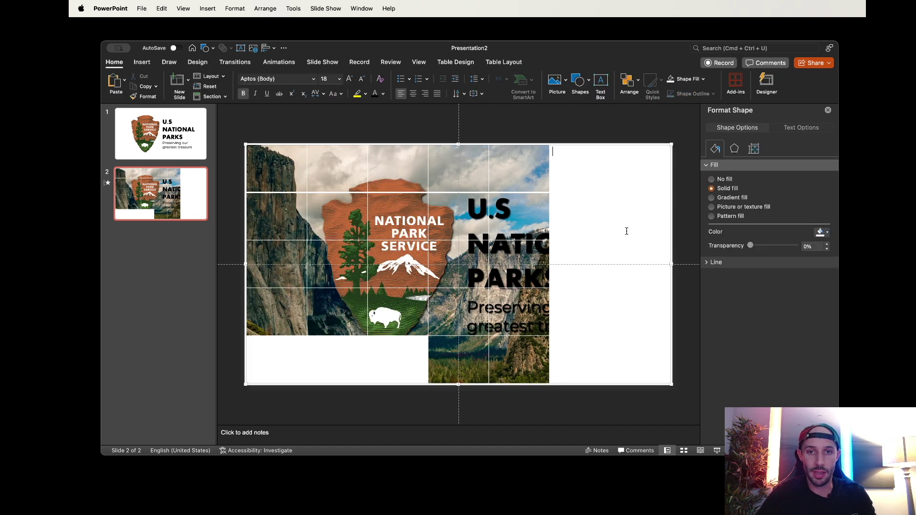
{"action": "left_click_drag", "start_coordinate": [627, 231], "coordinate": [662, 354]}
{"action": "left_click", "coordinate": [682, 79]}
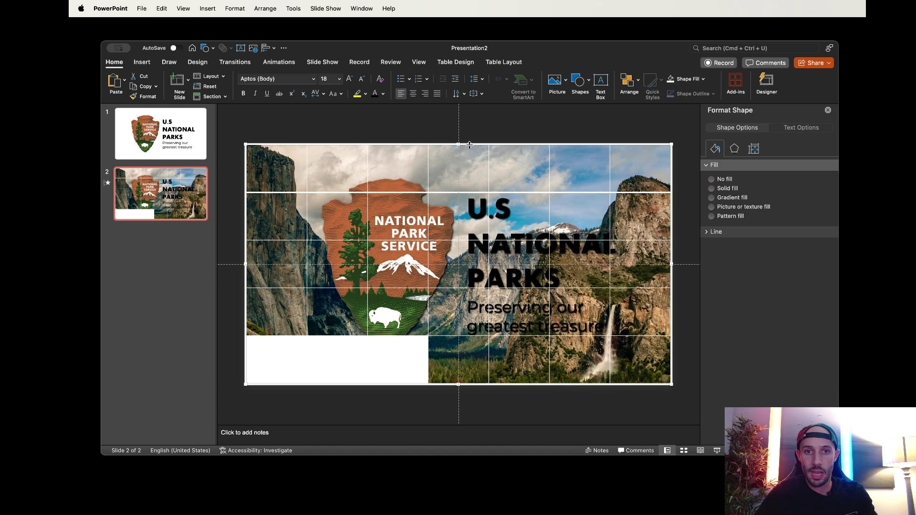
{"action": "left_click_drag", "start_coordinate": [471, 145], "coordinate": [467, 374]}
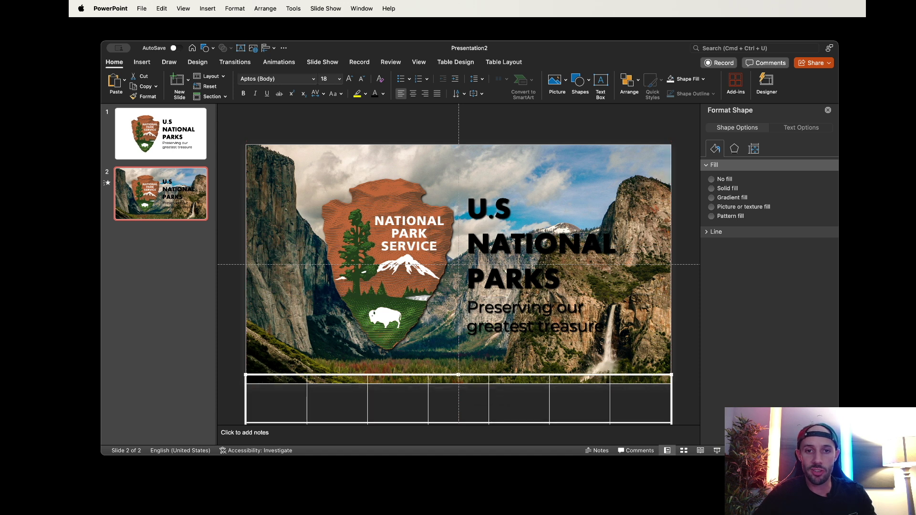
Ungroup the title and subtitle text boxes and delete the National Park Service logo from slide 2.
{"action": "left_click", "coordinate": [468, 204]}
{"action": "key", "text": "super+shift+g"}
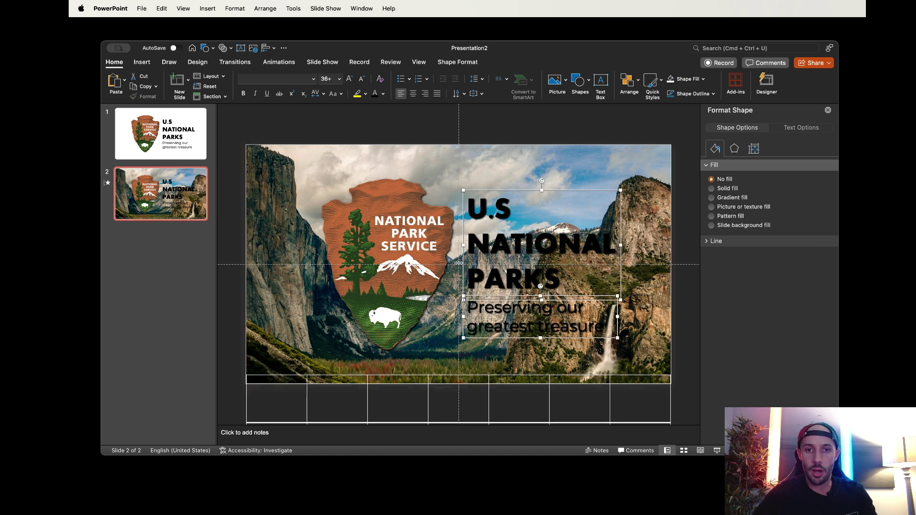
{"action": "left_click", "coordinate": [389, 286]}
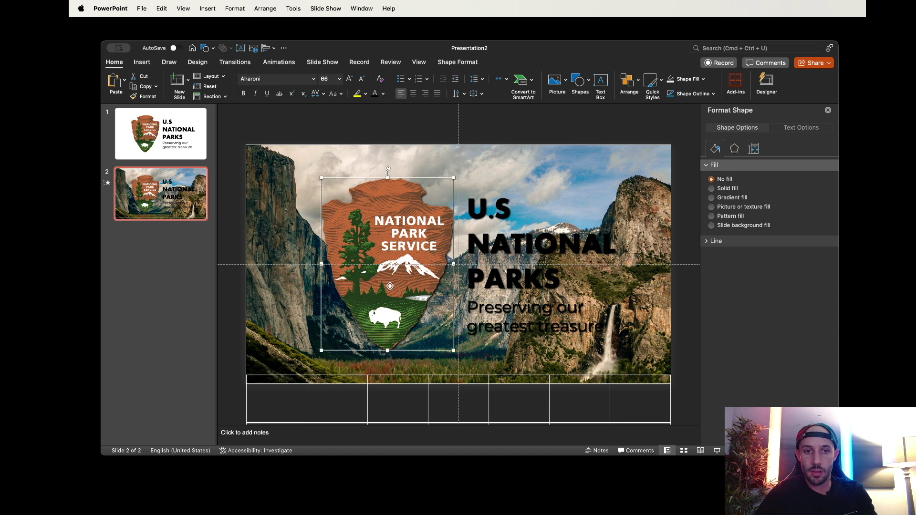
{"action": "key", "text": "Delete"}
Replace the title text on slide 2 with YOSEMITE and enlarge it to 80 pt.
{"action": "triple_click", "coordinate": [490, 249]}
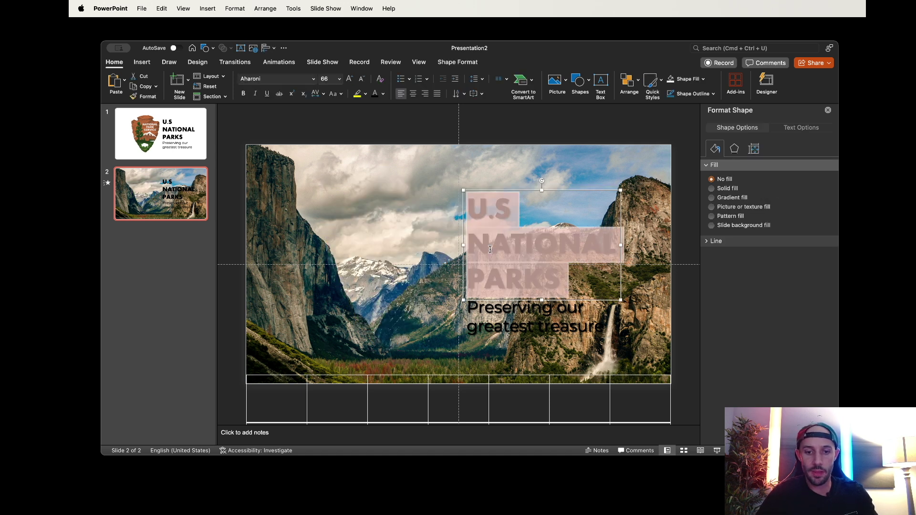
{"action": "type", "text": "YOSEMITE"}
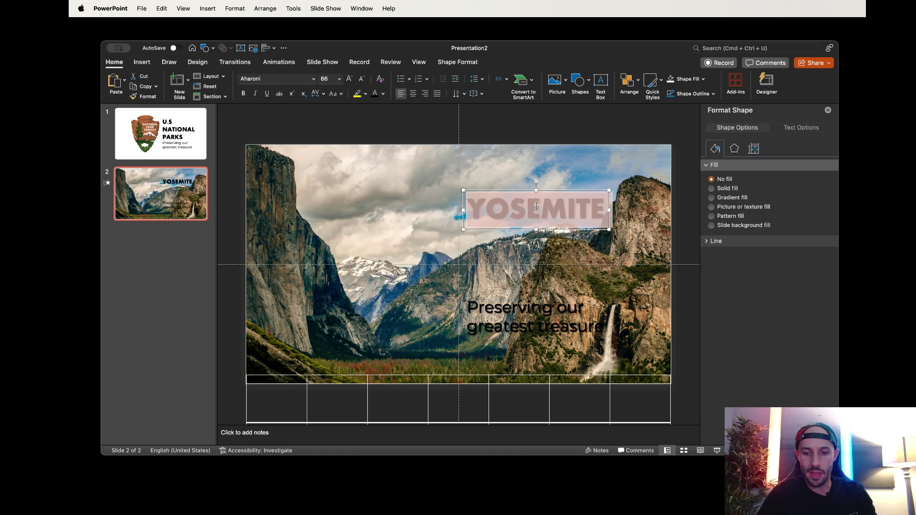
{"action": "key", "text": "super+shift+period"}
Move the title to the right, place the subtitle directly beneath it and right-align the text in both boxes.
{"action": "left_click_drag", "start_coordinate": [462, 219], "coordinate": [481, 220]}
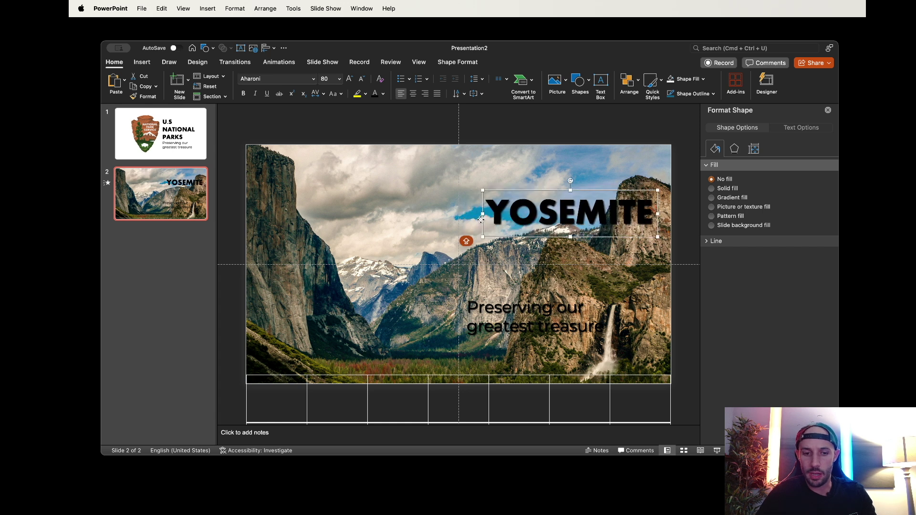
{"action": "key", "text": "super+r"}
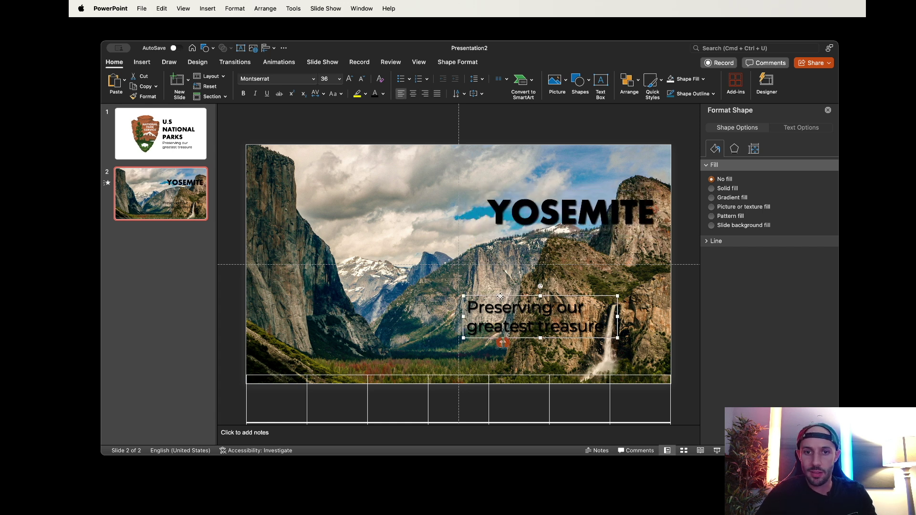
{"action": "left_click_drag", "start_coordinate": [501, 296], "coordinate": [545, 233]}
{"action": "key", "text": "super+r"}
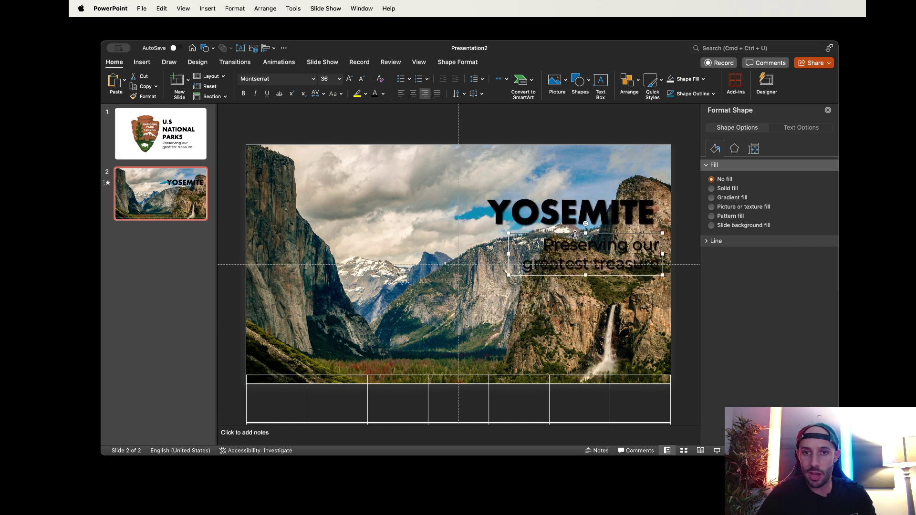
Replace the subtitle text on slide 2 with "Some of the big wall climbing in the world" and widen its text box.
{"action": "left_click_drag", "start_coordinate": [575, 234], "coordinate": [570, 232]}
{"action": "triple_click", "coordinate": [594, 270]}
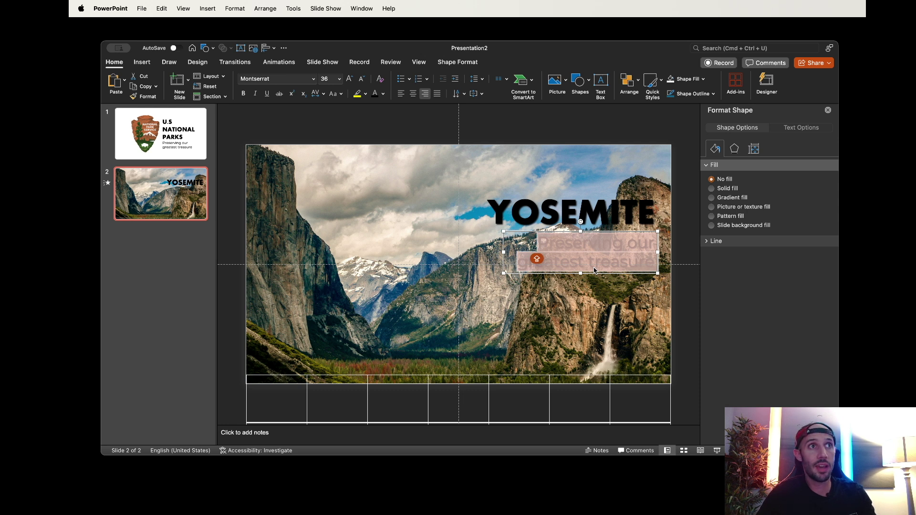
{"action": "type", "text": "Some of the big wall ca"}
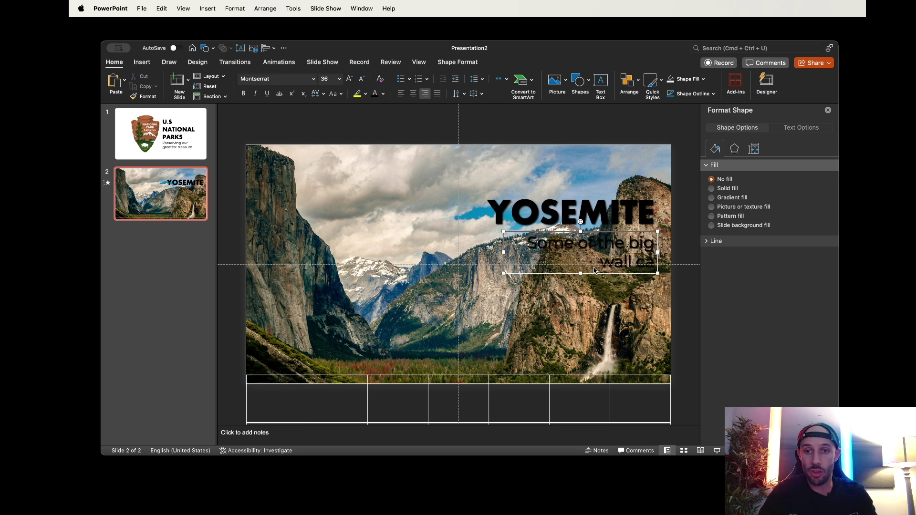
{"action": "key", "text": "BackSpace"}
{"action": "type", "text": "limbing"}
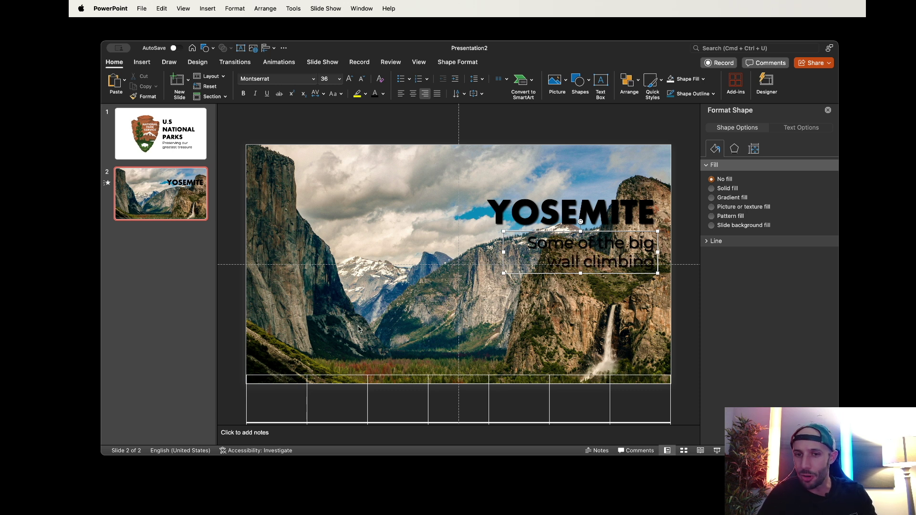
{"action": "type", "text": " in the world"}
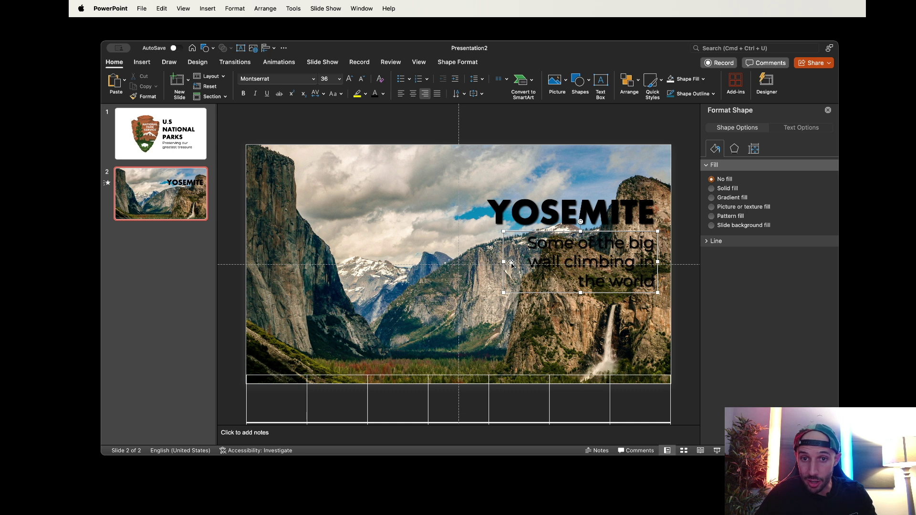
{"action": "left_click_drag", "start_coordinate": [501, 263], "coordinate": [487, 263]}
Move the table back over the whole slide and fill the cells behind the title and subtitle, columns 5–7 in rows 2–3, with white.
{"action": "left_click", "coordinate": [397, 377]}
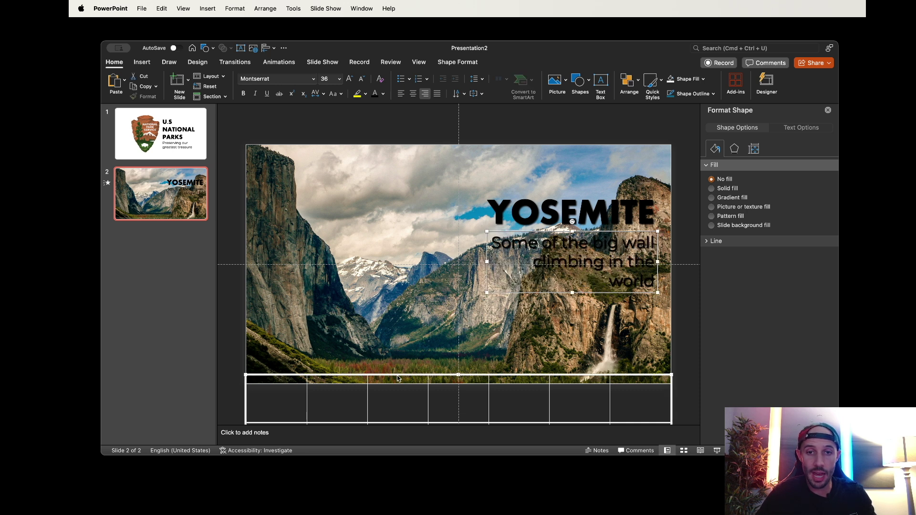
{"action": "left_click_drag", "start_coordinate": [389, 379], "coordinate": [304, 141]}
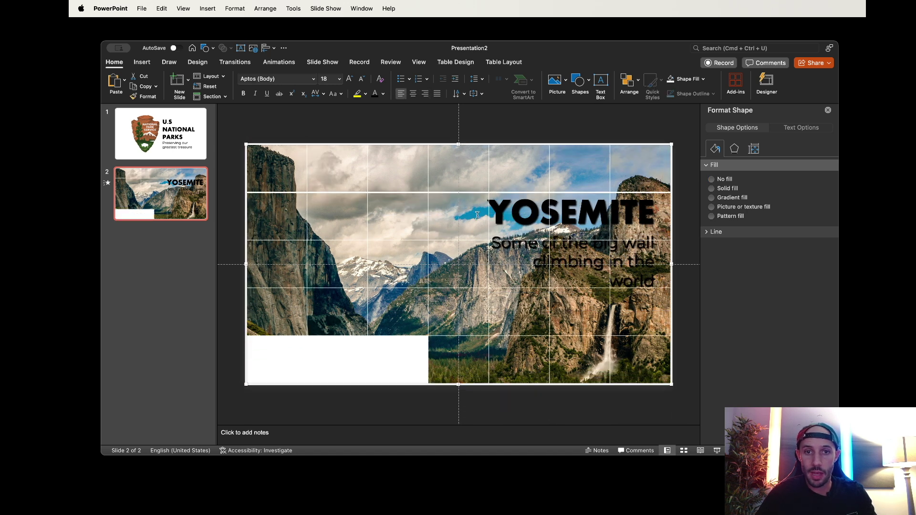
{"action": "left_click_drag", "start_coordinate": [538, 223], "coordinate": [647, 272]}
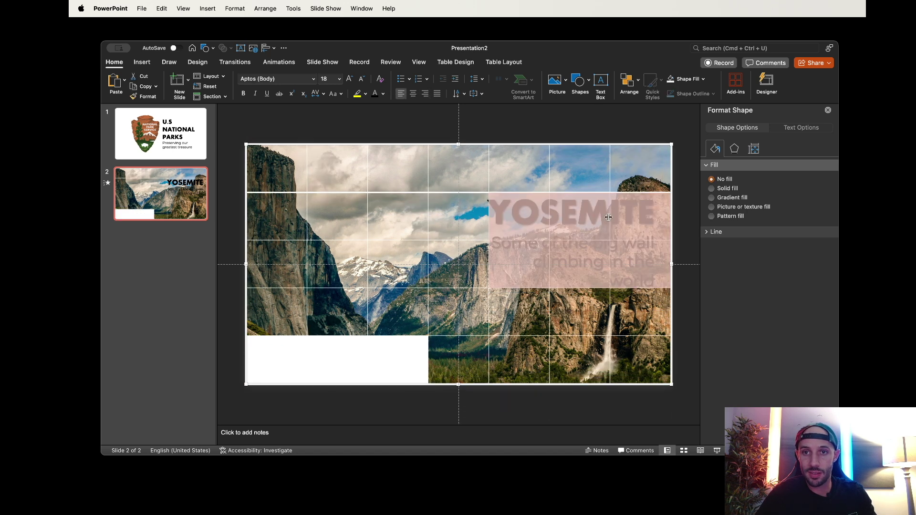
{"action": "left_click", "coordinate": [702, 81]}
{"action": "left_click", "coordinate": [684, 117]}
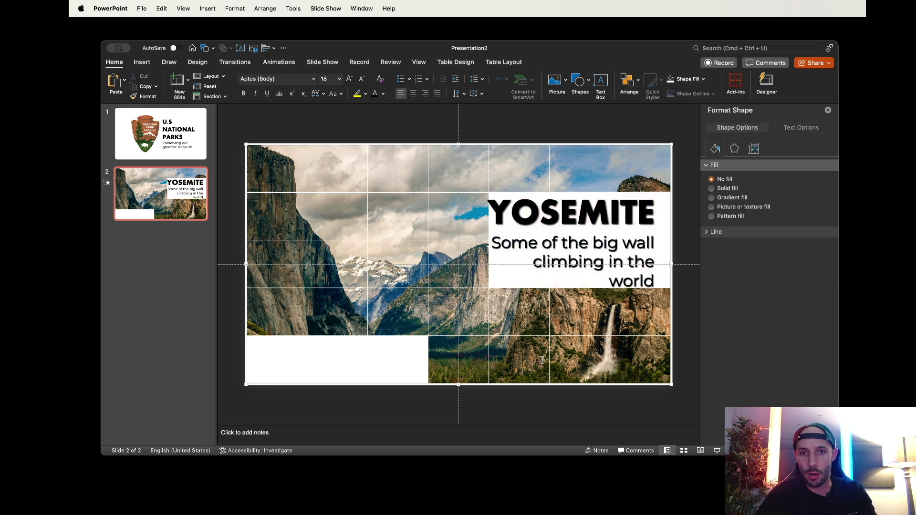
Shift the YOSEMITE title and its subtitle together slightly to the right within the white cells.
{"action": "key", "text": "Escape"}
{"action": "left_click", "coordinate": [516, 265]}
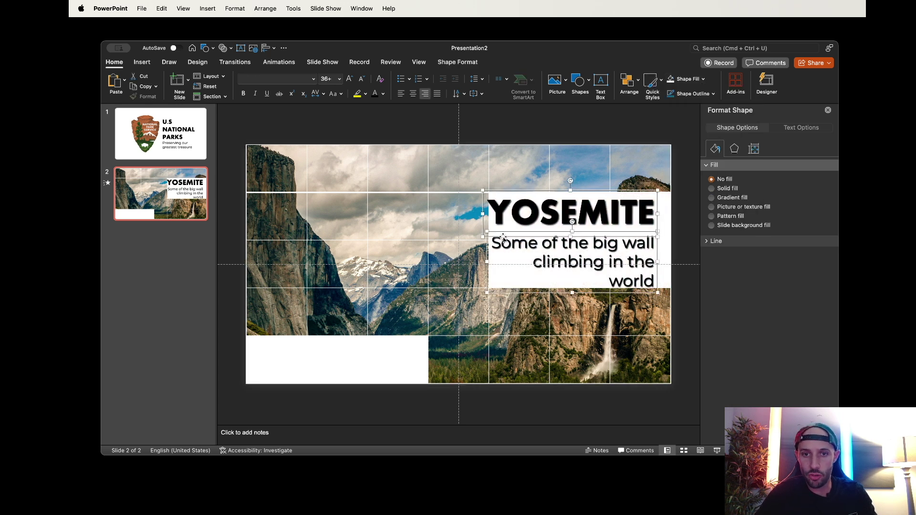
{"action": "left_click_drag", "start_coordinate": [503, 237], "coordinate": [513, 237]}
Fill scattered table cells with white: row 4 column 7, row 5 column 6, row 1 column 2 and row 3 column 1.
{"action": "left_click", "coordinate": [625, 322]}
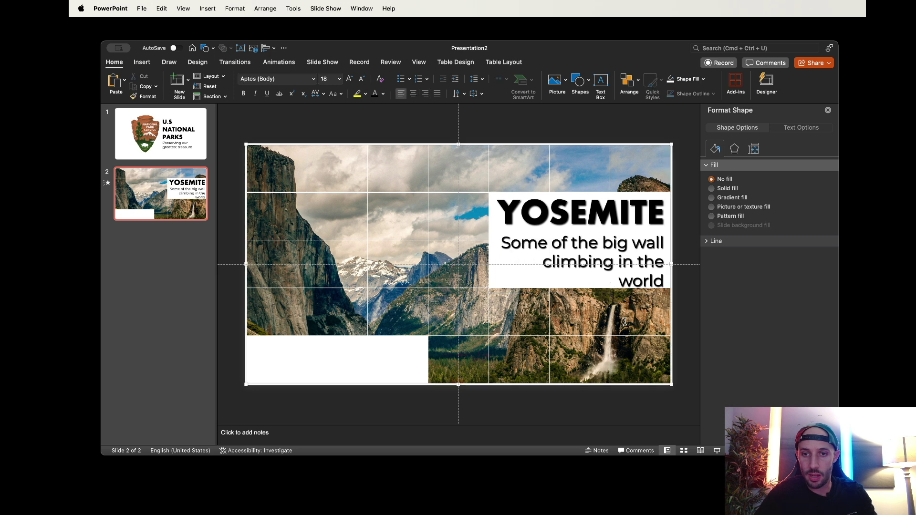
{"action": "left_click", "coordinate": [681, 79]}
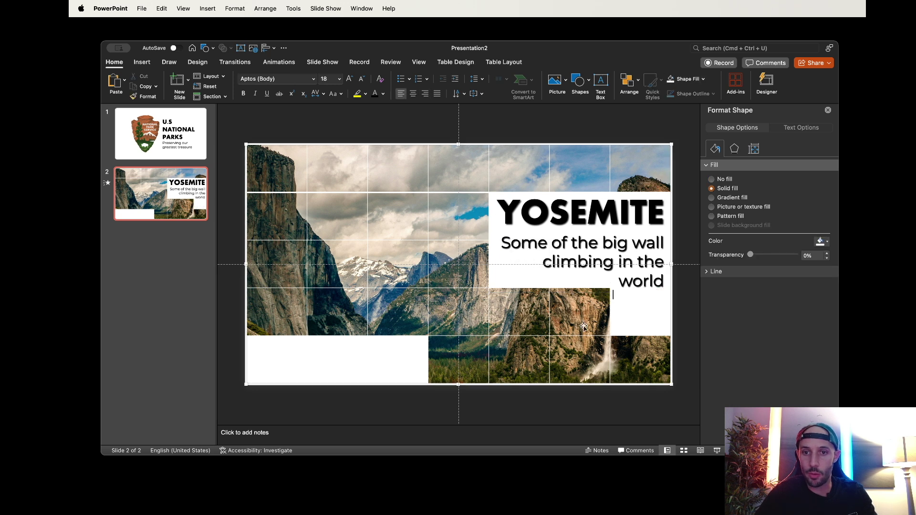
{"action": "left_click", "coordinate": [678, 82]}
{"action": "left_click", "coordinate": [334, 167]}
{"action": "left_click", "coordinate": [682, 77]}
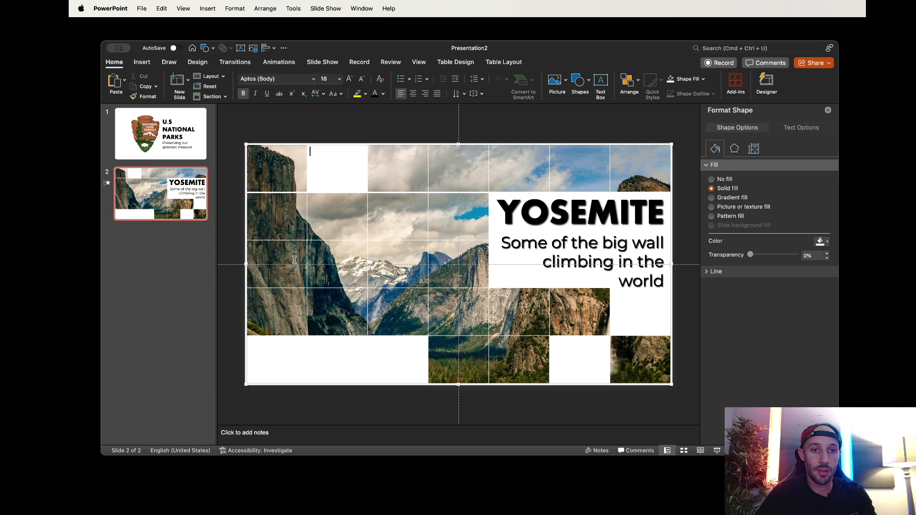
{"action": "left_click", "coordinate": [294, 260]}
{"action": "left_click", "coordinate": [681, 79]}
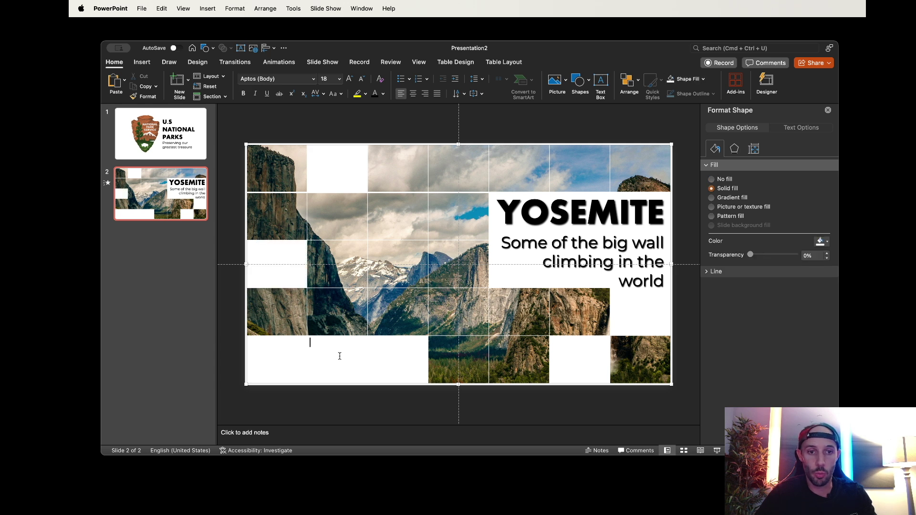
Remove the fill from the table cell in row 5 column 2 and fill the cell in row 4 column 4 with white.
{"action": "left_click", "coordinate": [712, 179]}
{"action": "left_click", "coordinate": [480, 125]}
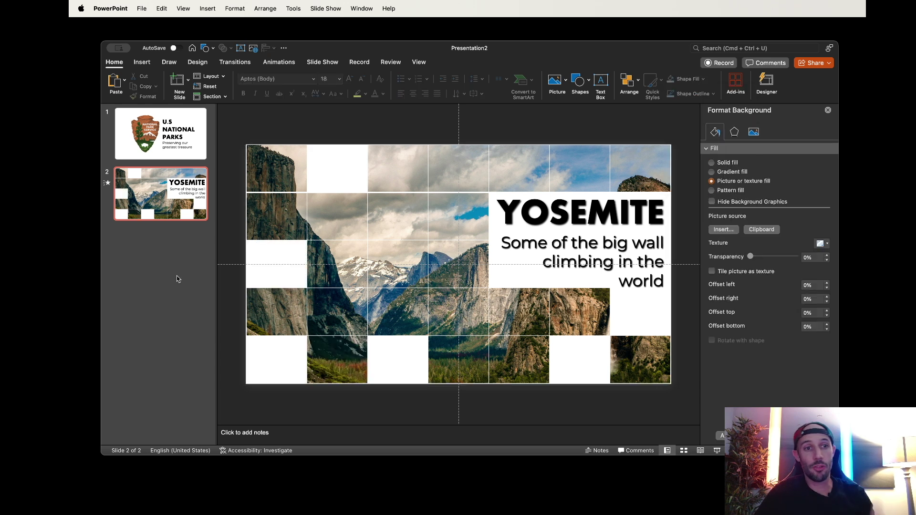
{"action": "left_click", "coordinate": [512, 170]}
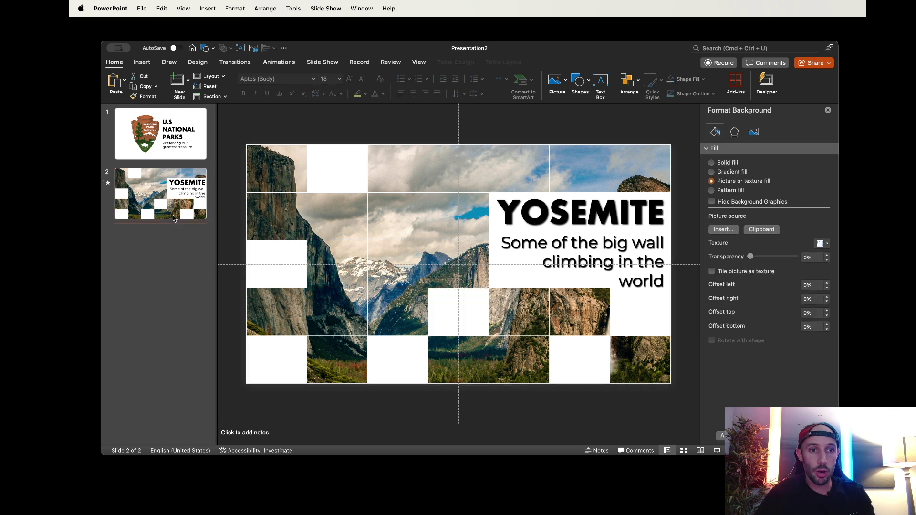
Duplicate slide 2 and paste the Grand Canyon photo onto the new slide 3.
{"action": "left_click", "coordinate": [172, 216]}
{"action": "key", "text": "super+d"}
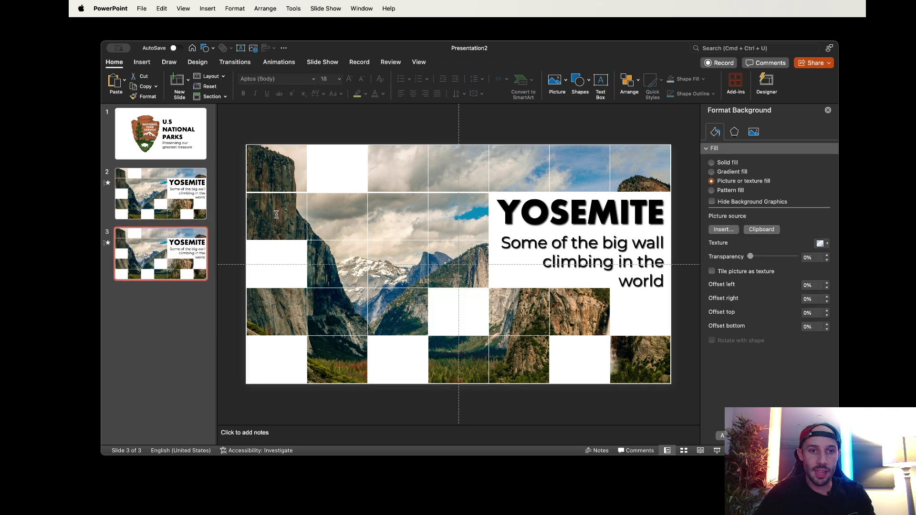
{"action": "key", "text": "super+v"}
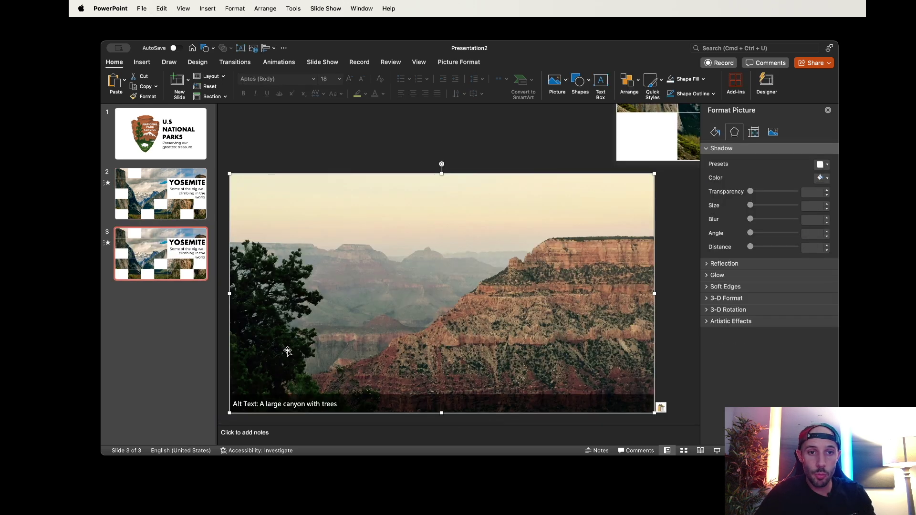
{"action": "scroll", "coordinate": [428, 278], "scroll_direction": "down", "scroll_amount": 3}
{"action": "left_click", "coordinate": [497, 224]}
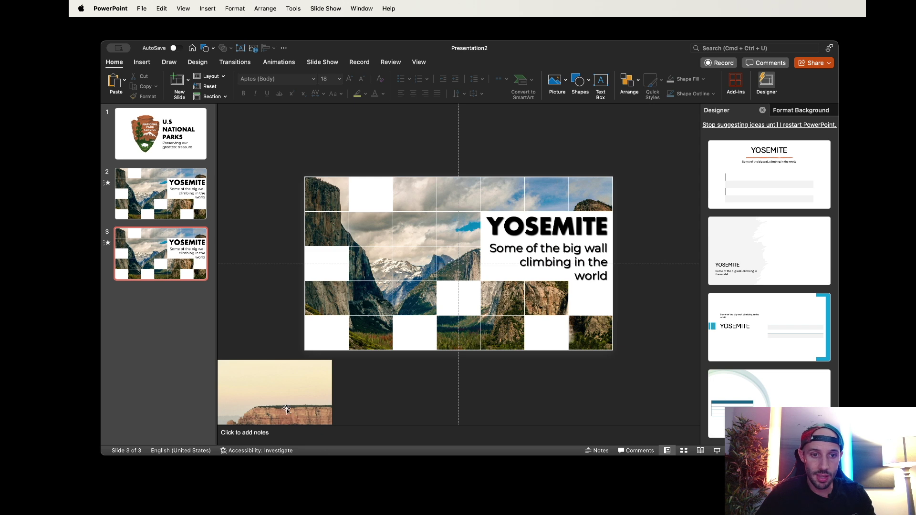
{"action": "left_click_drag", "start_coordinate": [287, 409], "coordinate": [655, 203]}
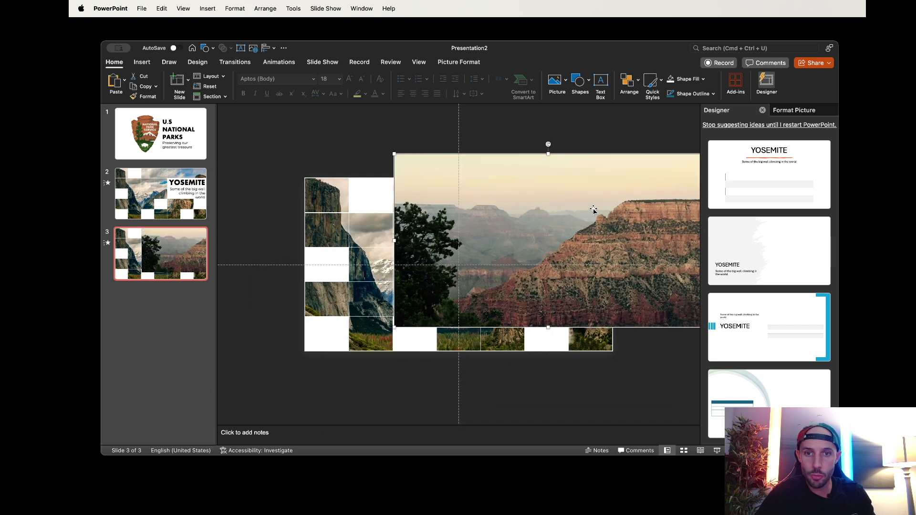
Cut the canyon photo from slide 3 and apply it from the clipboard as the slide's background picture fill.
{"action": "key", "text": "super+x"}
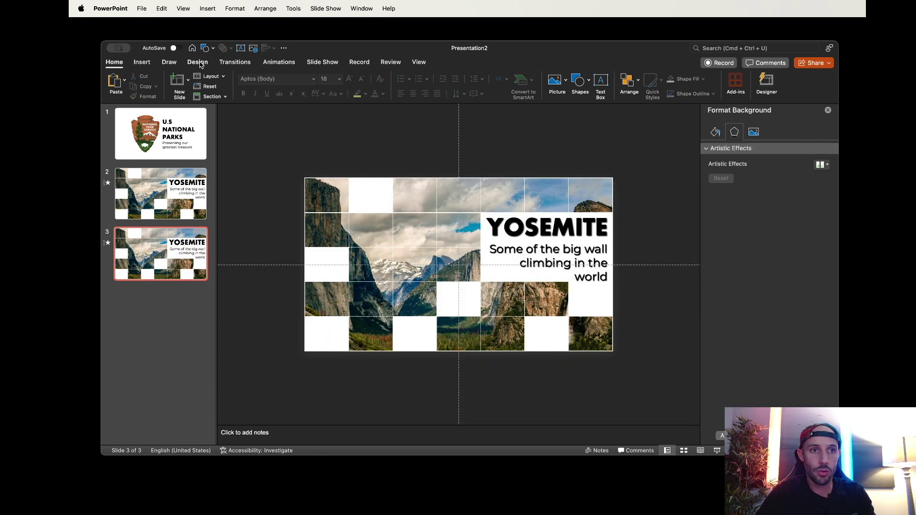
{"action": "left_click", "coordinate": [198, 62]}
{"action": "left_click", "coordinate": [765, 86]}
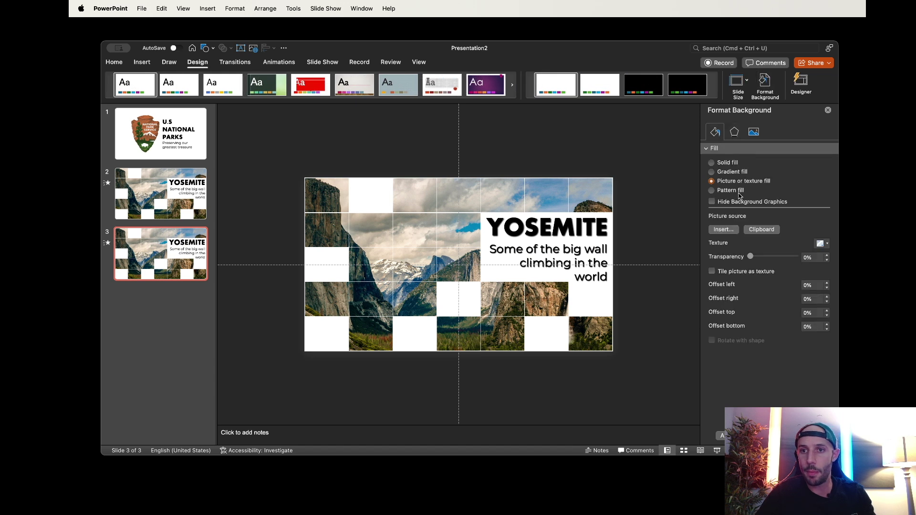
{"action": "left_click", "coordinate": [762, 229]}
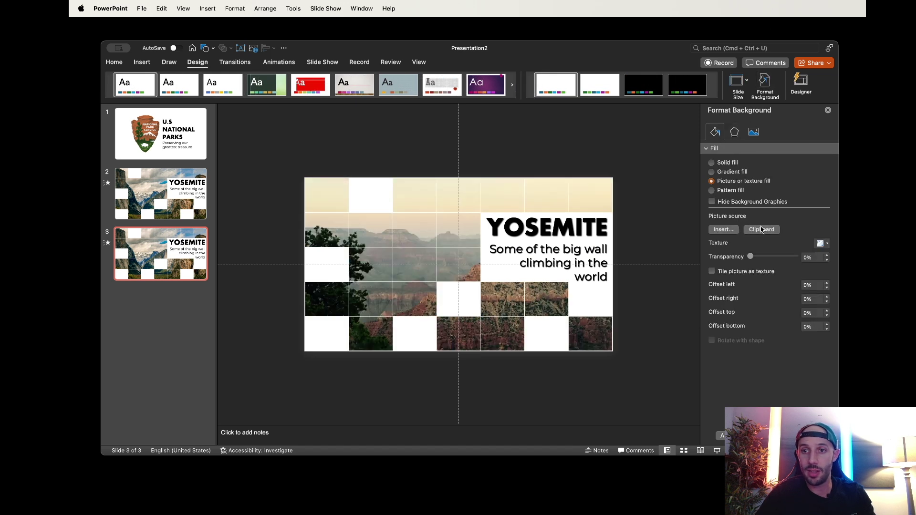
Change the title on slide 3 to GRAND CANYON, move it to the slide's left edge and reduce its font size by two increments.
{"action": "double_click", "coordinate": [501, 228]}
{"action": "type", "text": "GRAND CANYON"}
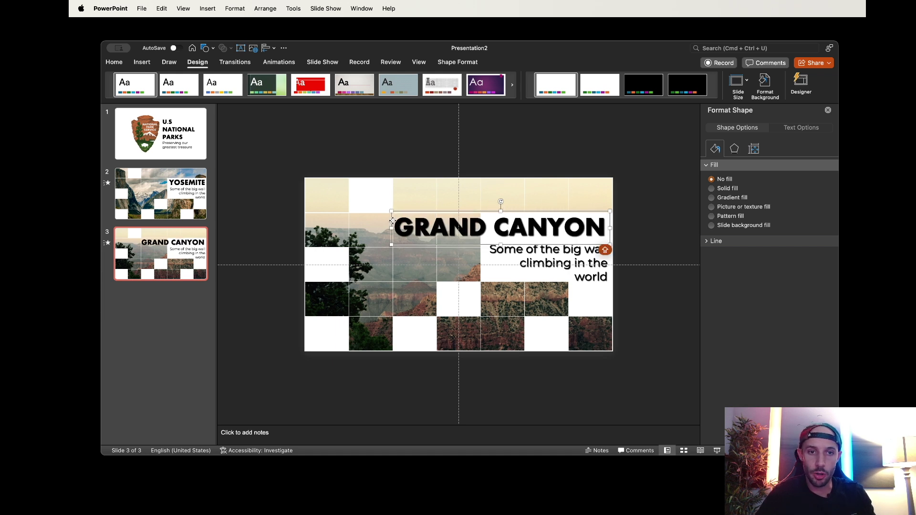
{"action": "left_click_drag", "start_coordinate": [395, 222], "coordinate": [309, 223]}
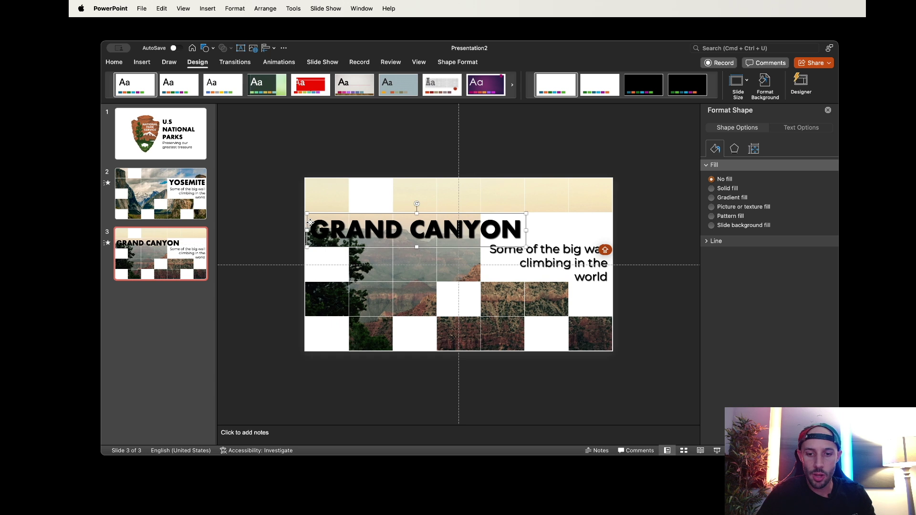
{"action": "key", "text": "super+shift+comma"}
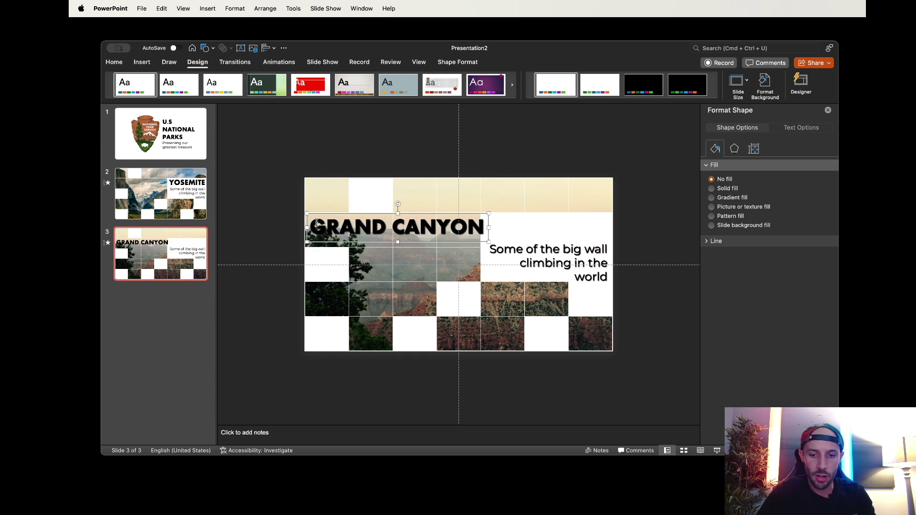
{"action": "key", "text": "super+shift+comma"}
{"action": "left_click_drag", "start_coordinate": [383, 240], "coordinate": [382, 242]}
Fill all the table cells in row 2 and the first three cells of row 3 on slide 3 with white.
{"action": "left_click_drag", "start_coordinate": [491, 229], "coordinate": [320, 232]}
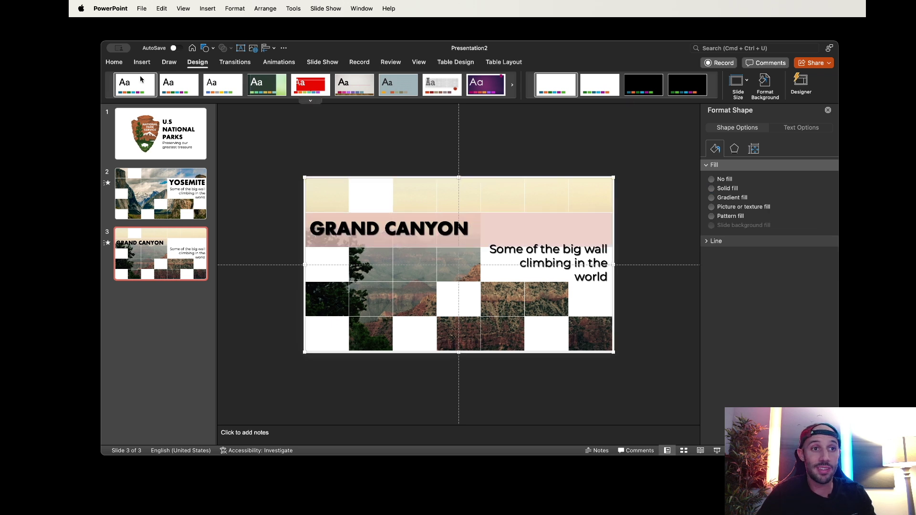
{"action": "left_click", "coordinate": [114, 62]}
{"action": "left_click_drag", "start_coordinate": [315, 264], "coordinate": [404, 272]}
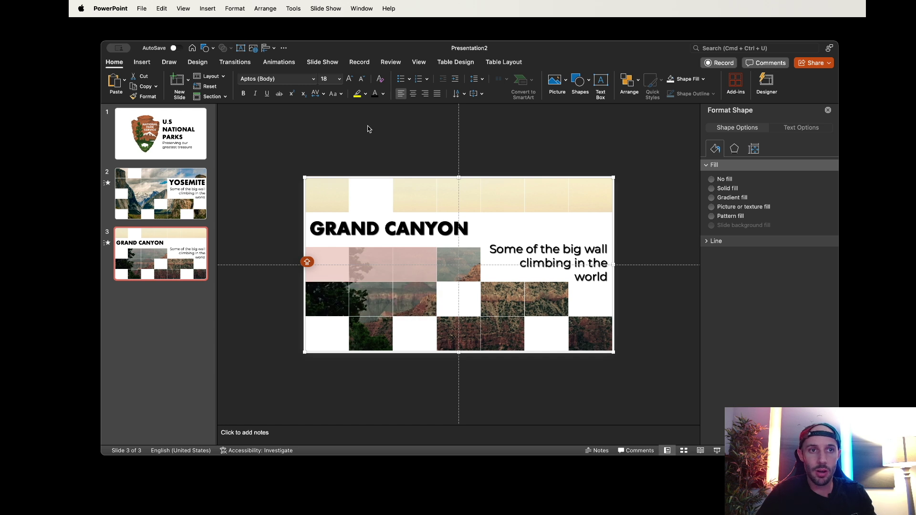
Move the subtitle on slide 3 directly beneath the GRAND CANYON title and left-align its text.
{"action": "left_click", "coordinate": [544, 276]}
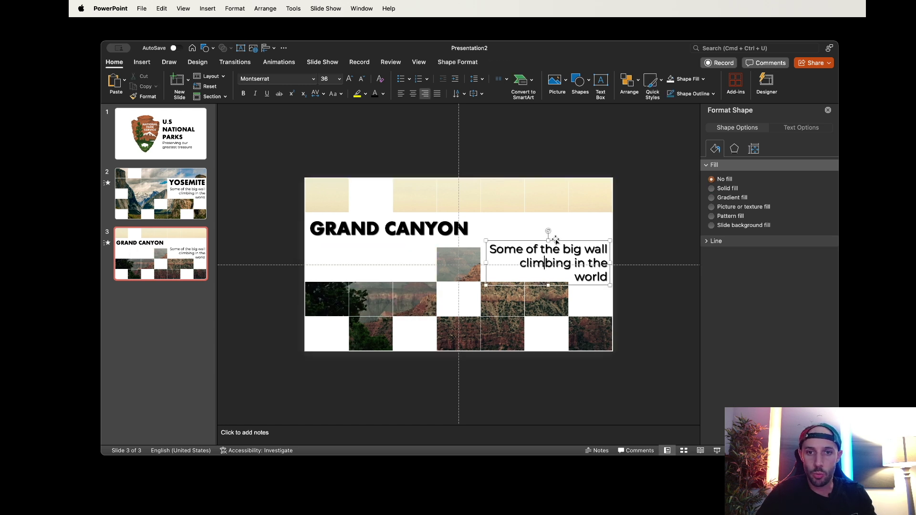
{"action": "left_click_drag", "start_coordinate": [518, 250], "coordinate": [338, 250]}
{"action": "key", "text": "super+l"}
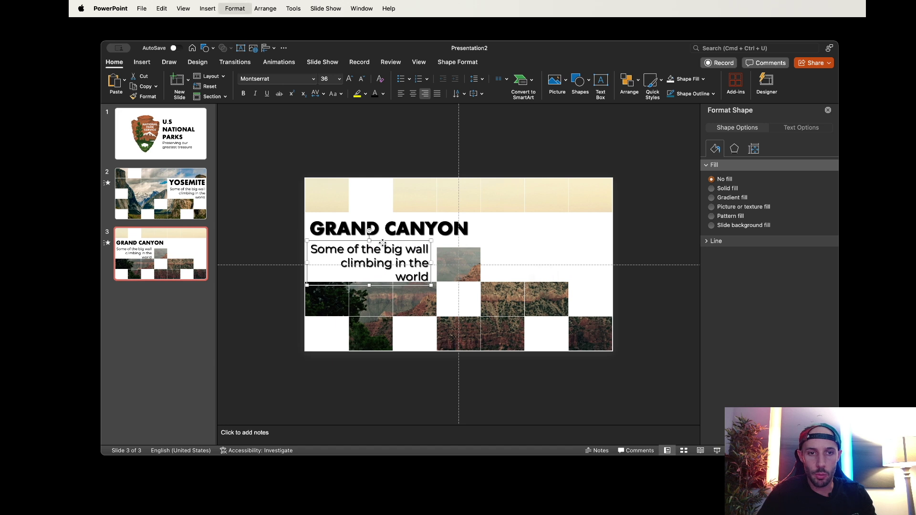
Replace the subtitle text on slide 3 with "Over 6,000 feet deep and nearly 18 miles wide".
{"action": "key", "text": "super+a"}
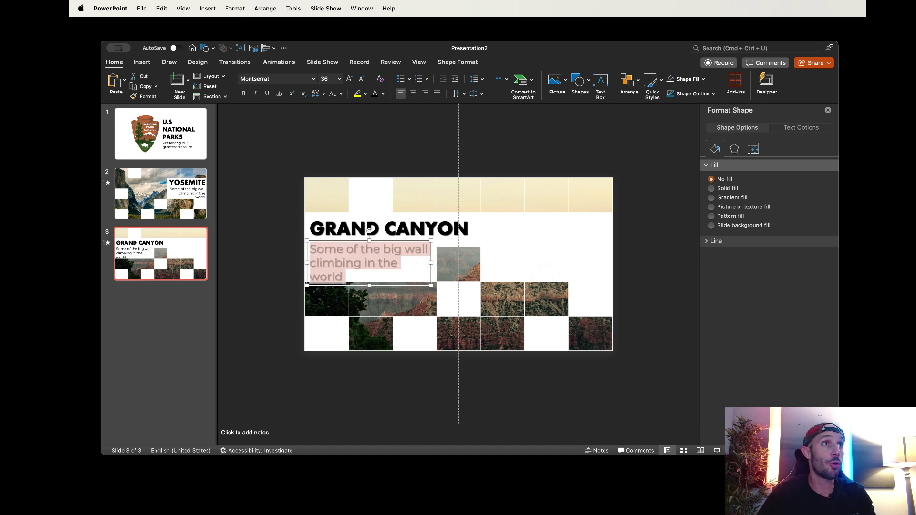
{"action": "key", "text": "super+Tab"}
{"action": "key", "text": "Escape"}
{"action": "type", "text": "Over"}
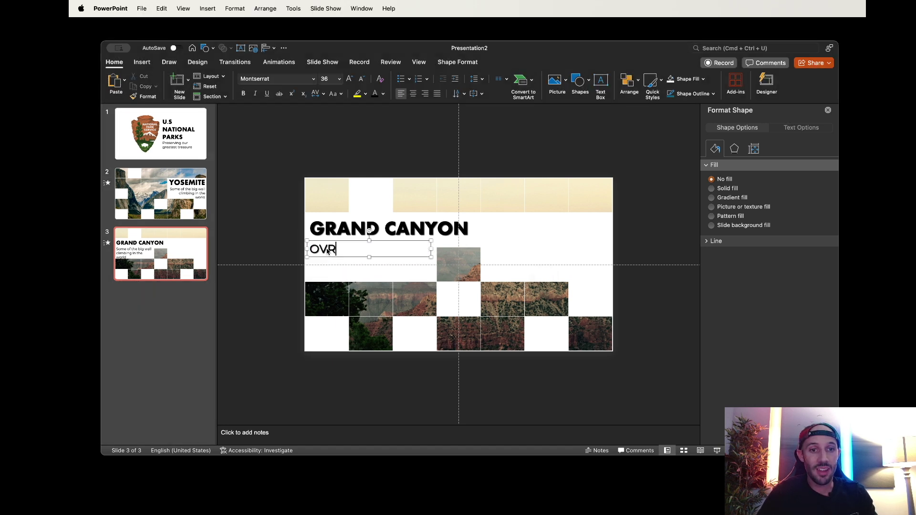
{"action": "type", "text": " 6,000"}
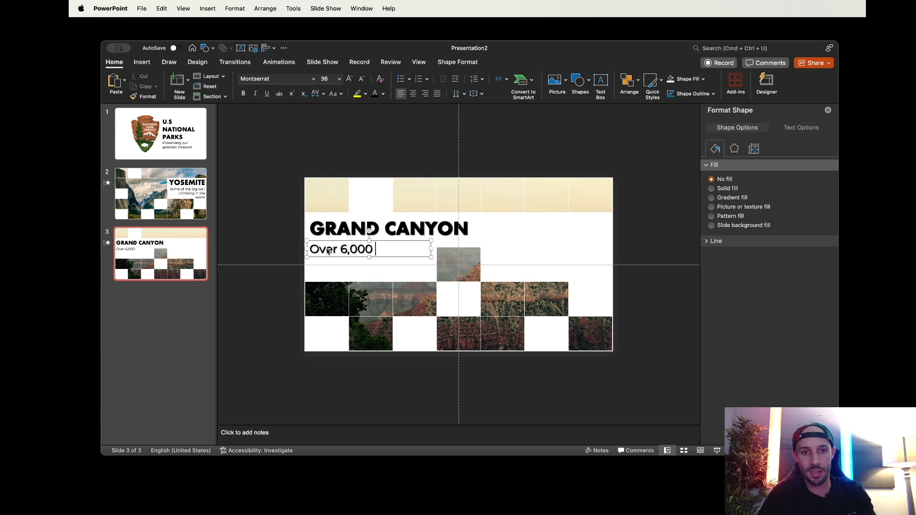
{"action": "type", "text": " feet deep and nearly"}
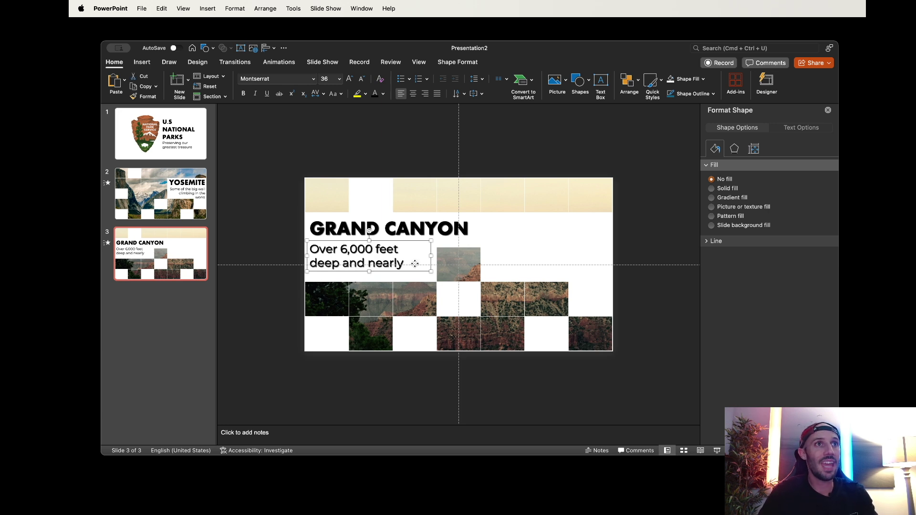
{"action": "type", "text": " 18 miles wide"}
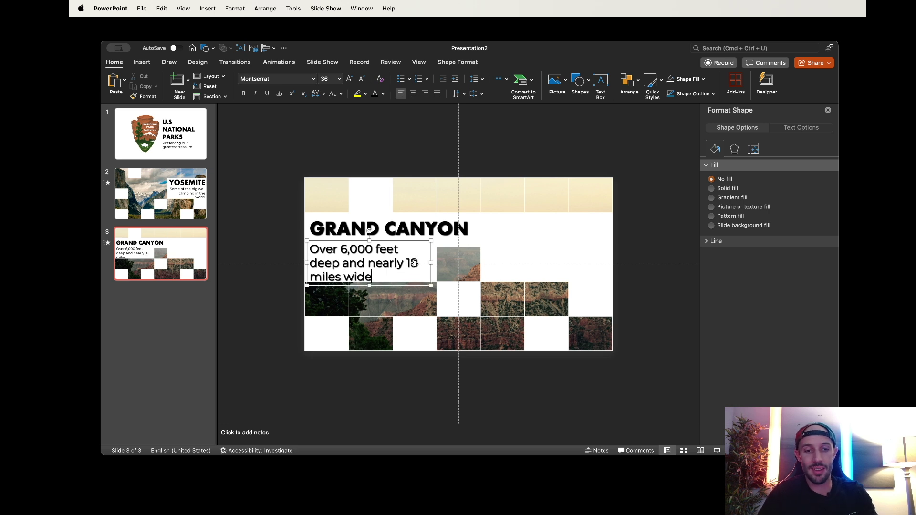
Fill the first two cells of row 4 on slide 3 with white and remove the fill from all other white cells outside the text area.
{"action": "left_click", "coordinate": [365, 303]}
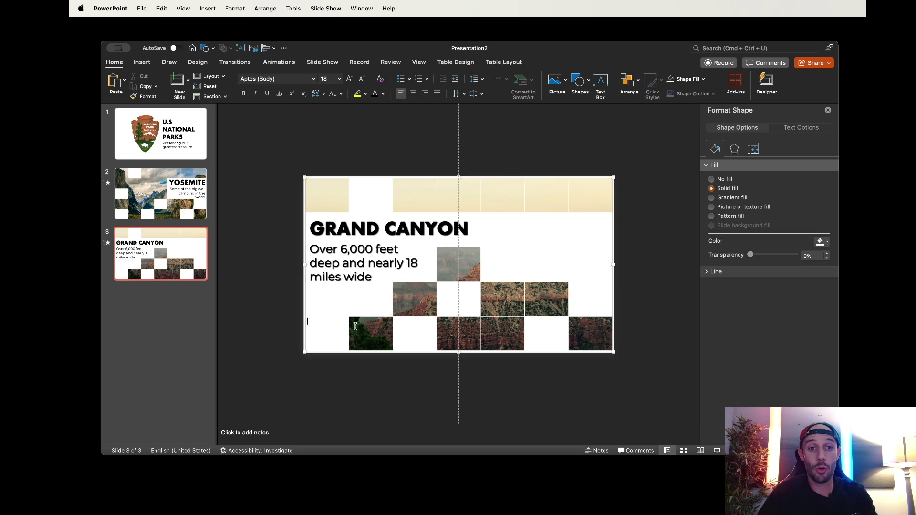
{"action": "left_click", "coordinate": [703, 79]}
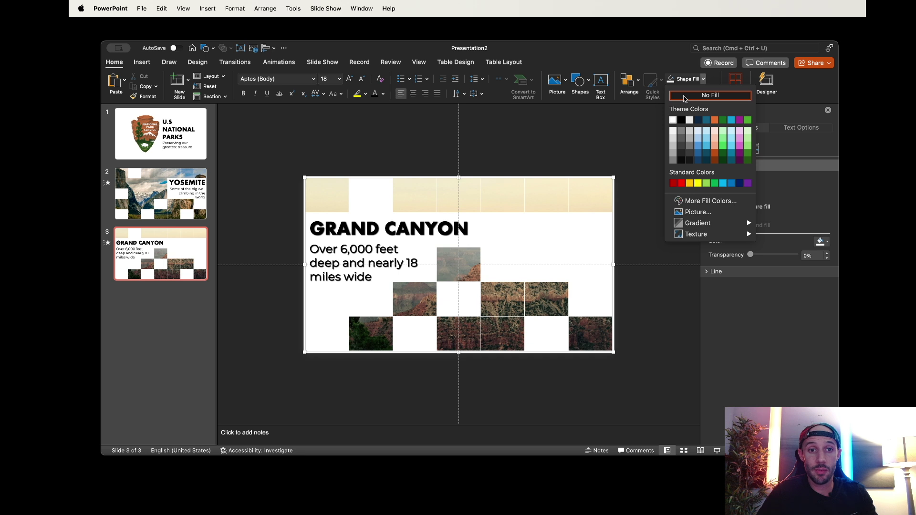
{"action": "left_click", "coordinate": [686, 96]}
{"action": "left_click_drag", "start_coordinate": [413, 343], "coordinate": [453, 303]}
{"action": "left_click", "coordinate": [683, 79]}
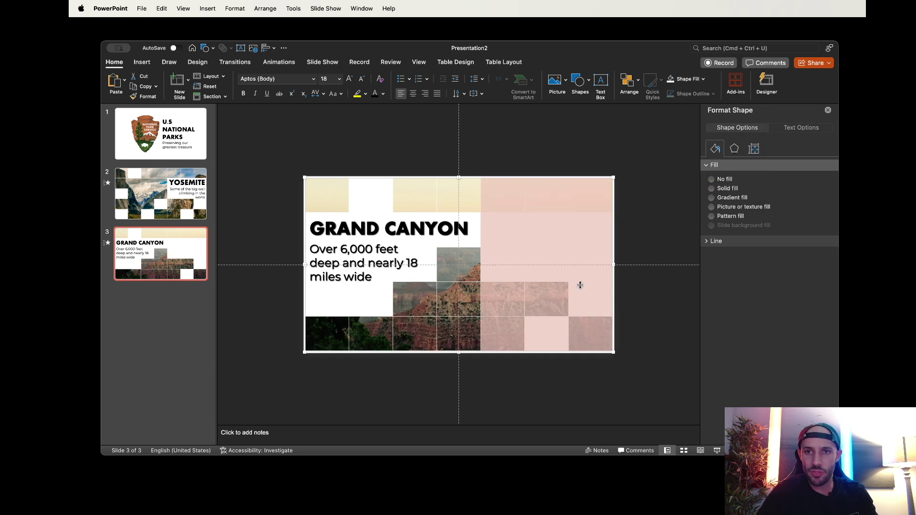
{"action": "left_click", "coordinate": [690, 80]}
{"action": "left_click", "coordinate": [369, 197]}
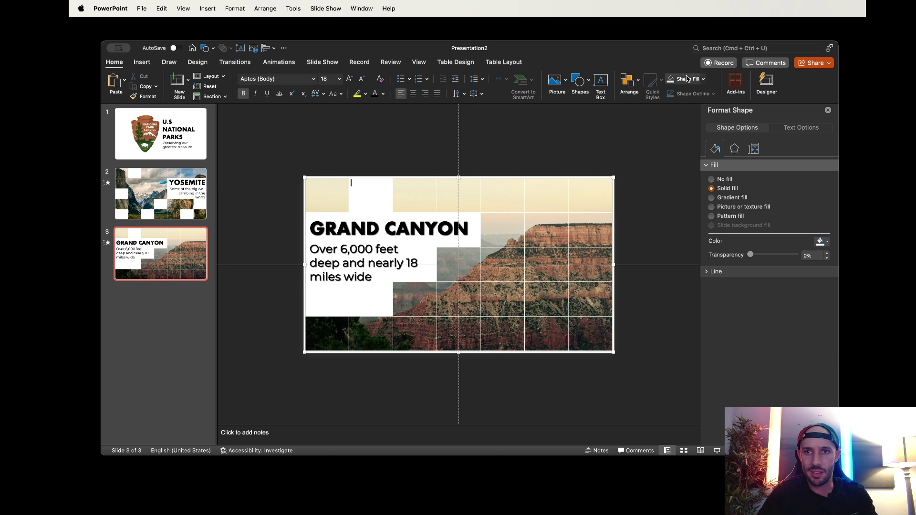
{"action": "key", "text": "super+y"}
Fill scattered cells on slide 3 with white: column 4 of row 4, column 6 of rows 3 and 5, and column 7 of rows 1 and 4.
{"action": "left_click", "coordinate": [703, 80]}
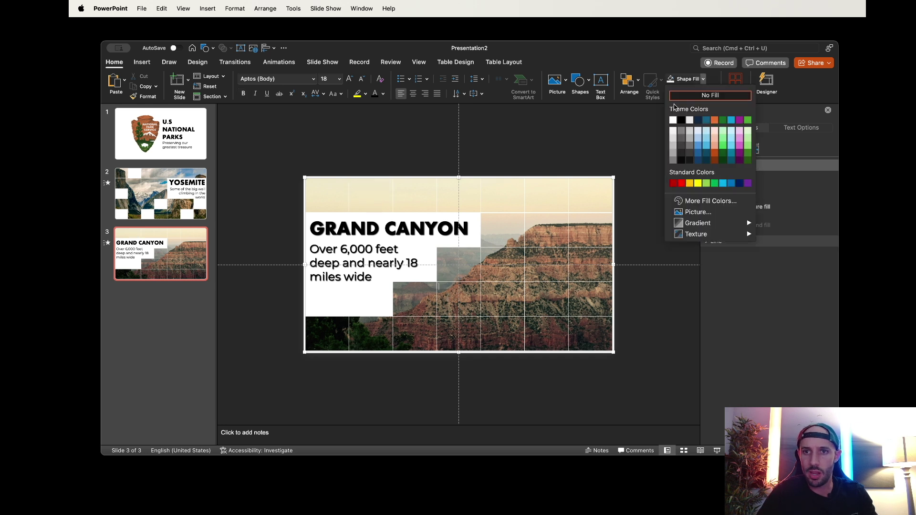
{"action": "left_click", "coordinate": [673, 121]}
{"action": "left_click", "coordinate": [551, 255]}
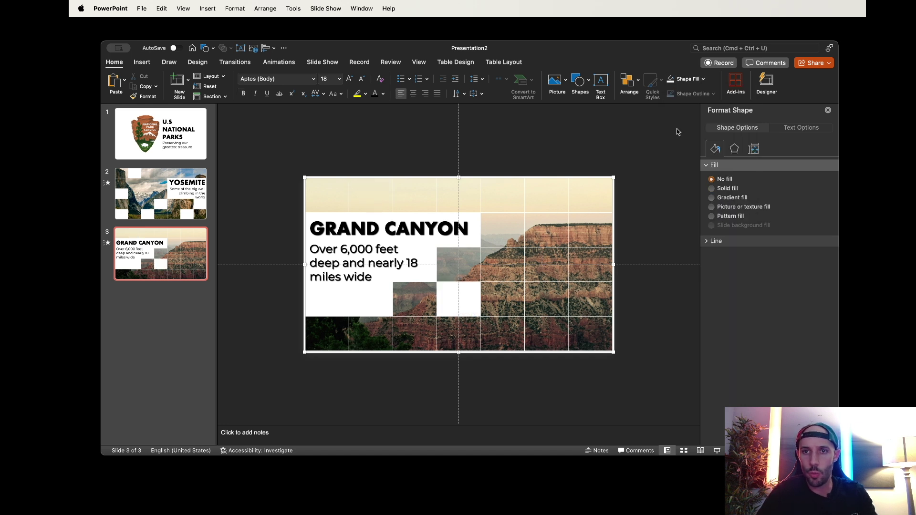
{"action": "left_click", "coordinate": [677, 80]}
{"action": "left_click", "coordinate": [675, 82]}
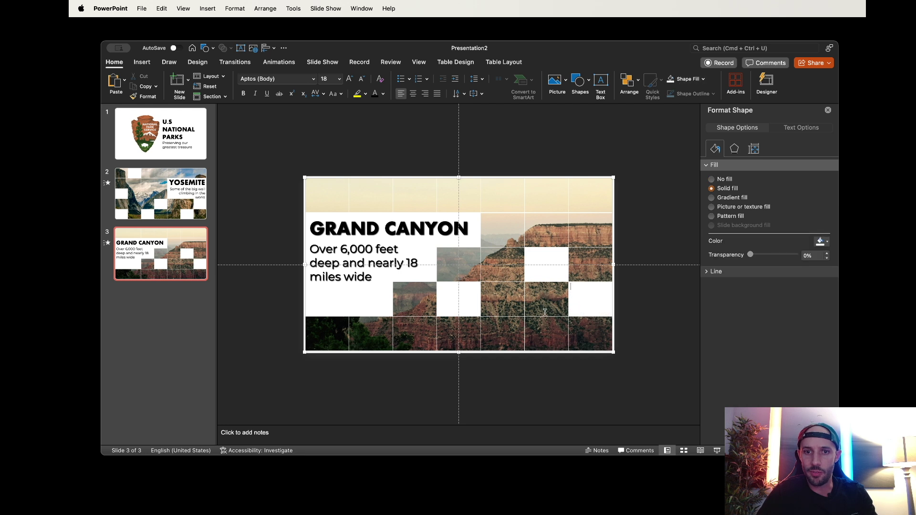
{"action": "left_click", "coordinate": [543, 337]}
{"action": "left_click", "coordinate": [677, 79]}
{"action": "left_click", "coordinate": [577, 205]}
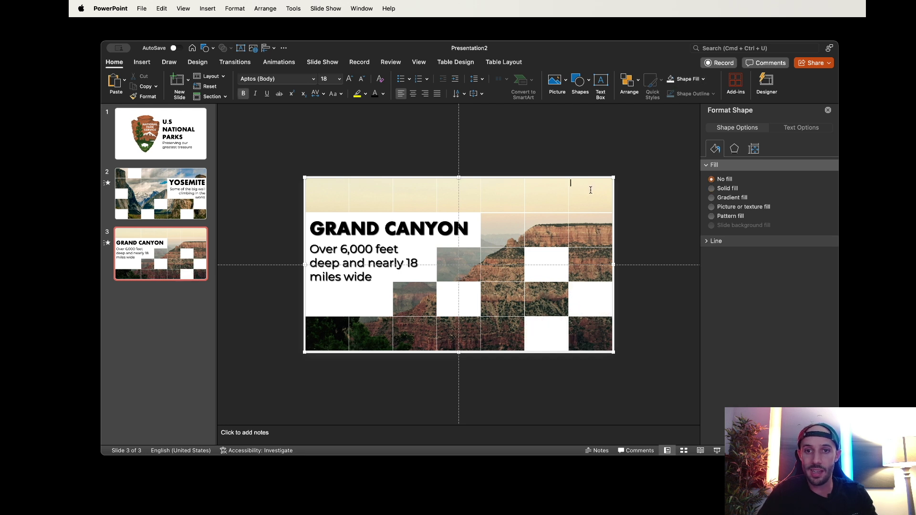
{"action": "key", "text": "super+y"}
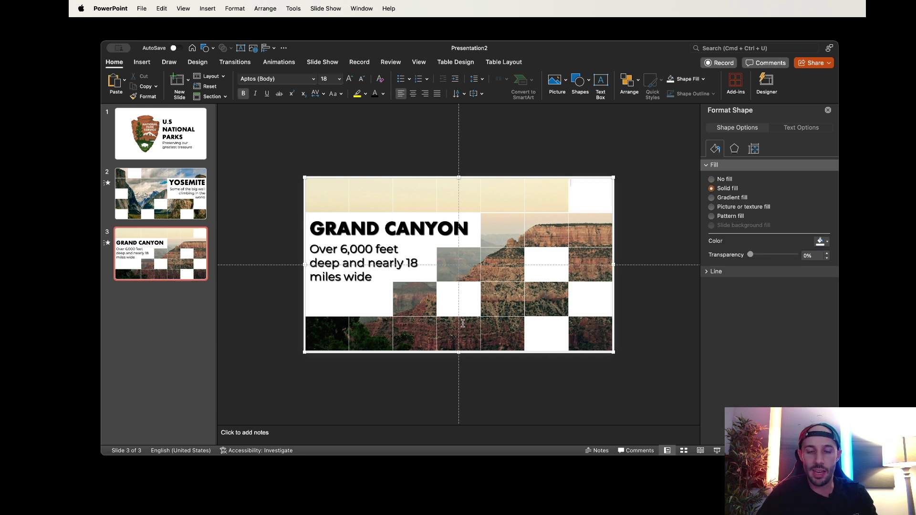